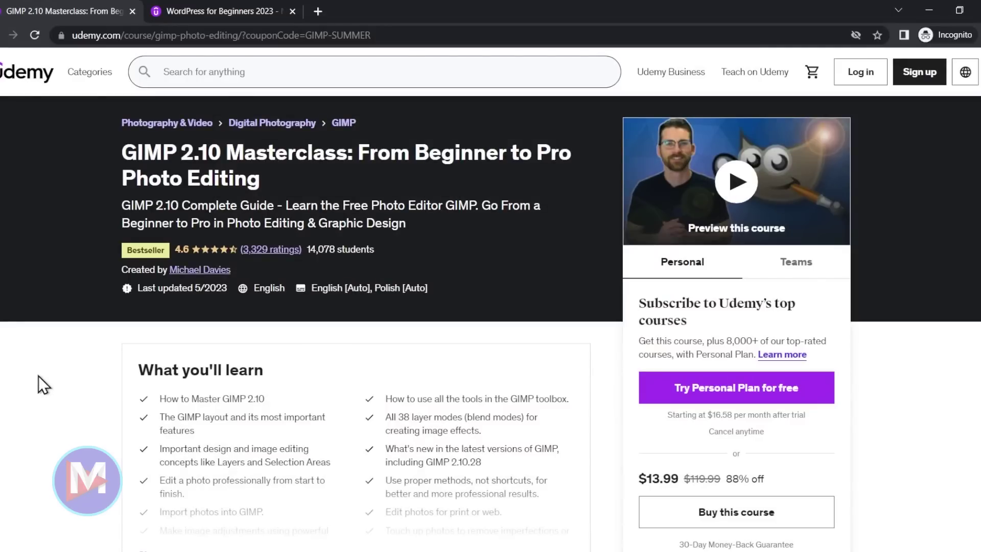
Step: Switch browser tabs with Ctrl+Tab to the WordPress for Beginners tab
{"action": "key", "text": "ctrl+Tab"}
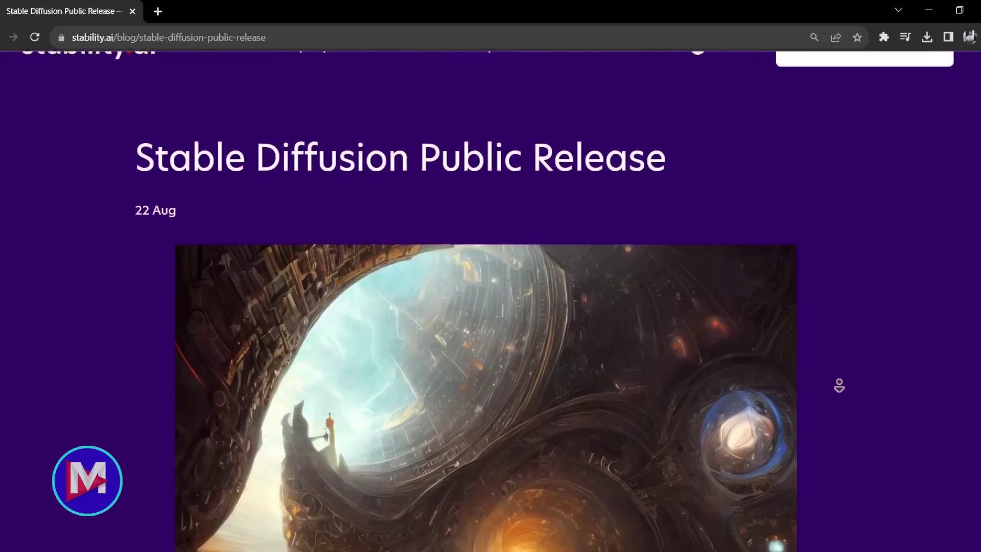
Step: Scroll to the end of the Stable Diffusion Public Release article
{"action": "scroll", "coordinate": [838, 385], "scroll_direction": "down", "scroll_amount": 10}
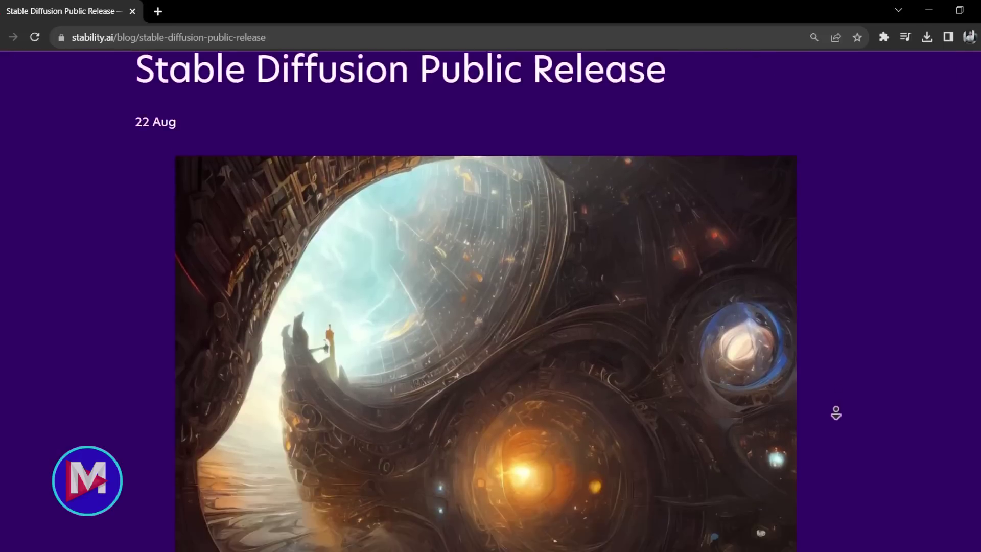
{"action": "scroll", "coordinate": [834, 414], "scroll_direction": "down", "scroll_amount": 7}
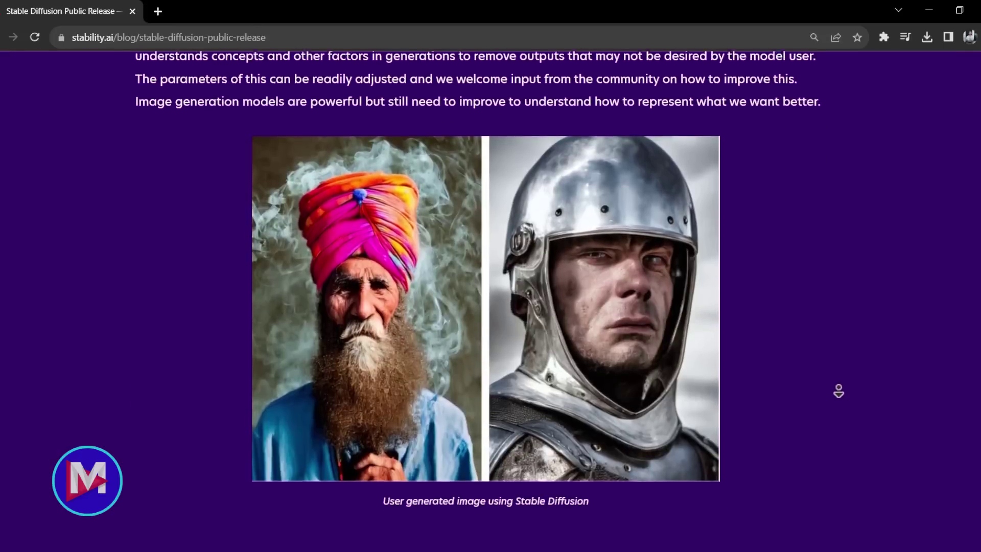
{"action": "scroll", "coordinate": [839, 407], "scroll_direction": "down", "scroll_amount": 9}
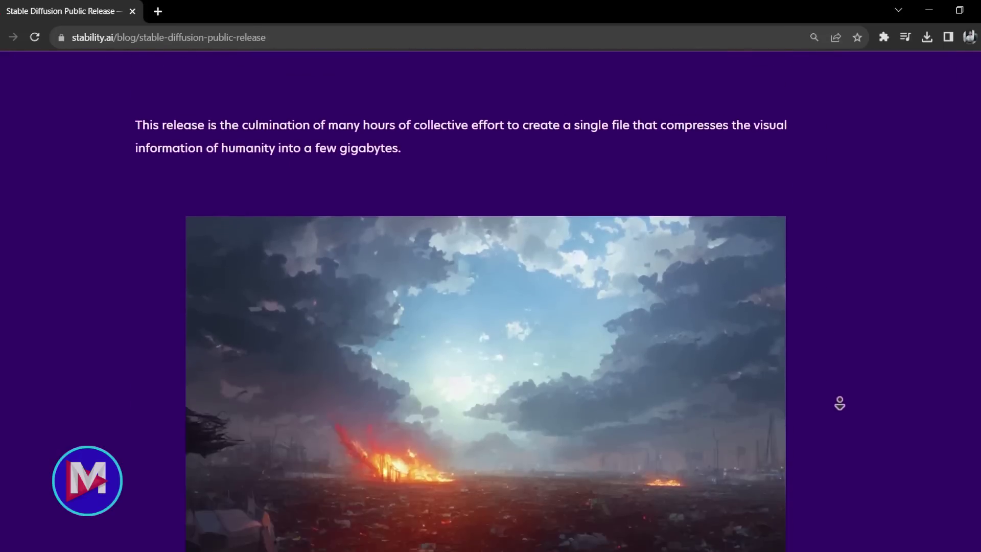
{"action": "scroll", "coordinate": [840, 389], "scroll_direction": "down", "scroll_amount": 10}
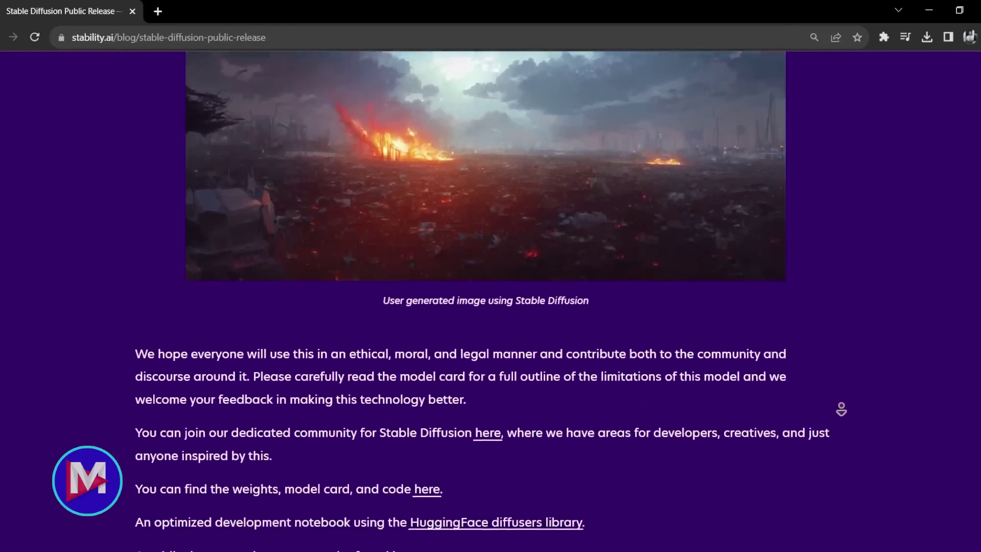
{"action": "scroll", "coordinate": [841, 411], "scroll_direction": "down", "scroll_amount": 9}
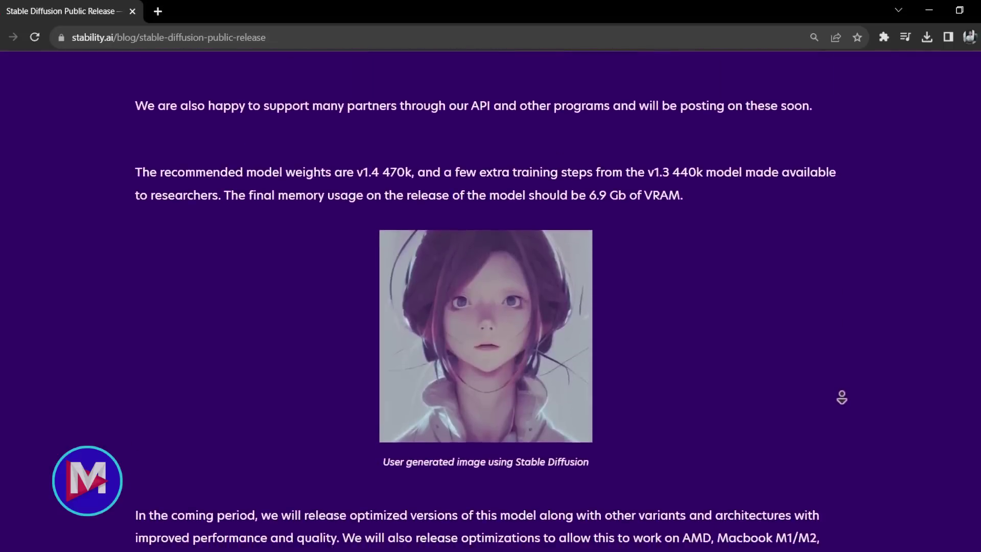
{"action": "scroll", "coordinate": [842, 394], "scroll_direction": "down", "scroll_amount": 7}
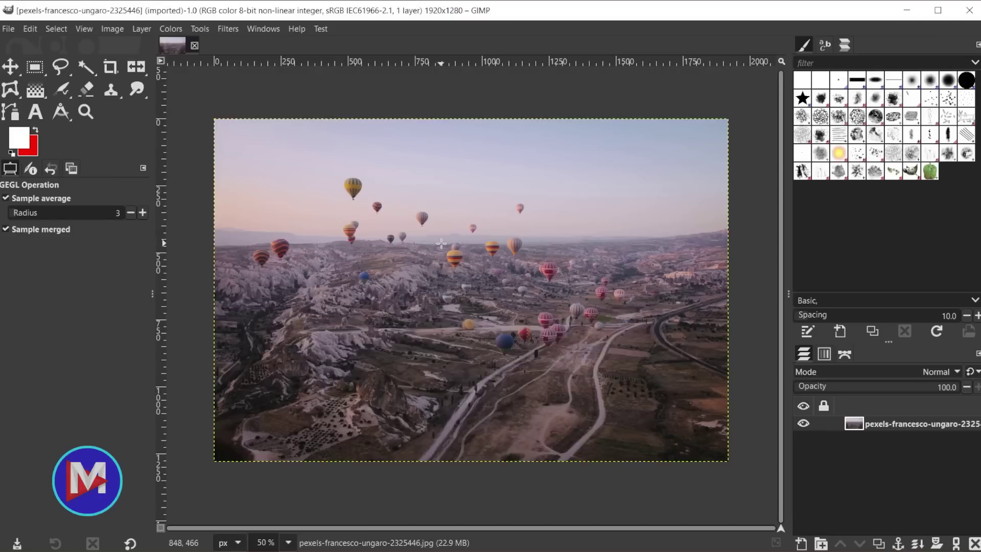
Step: Search GIMP actions for 'levels' and show Levels in the Colors menu, then close it
{"action": "key", "text": "slash"}
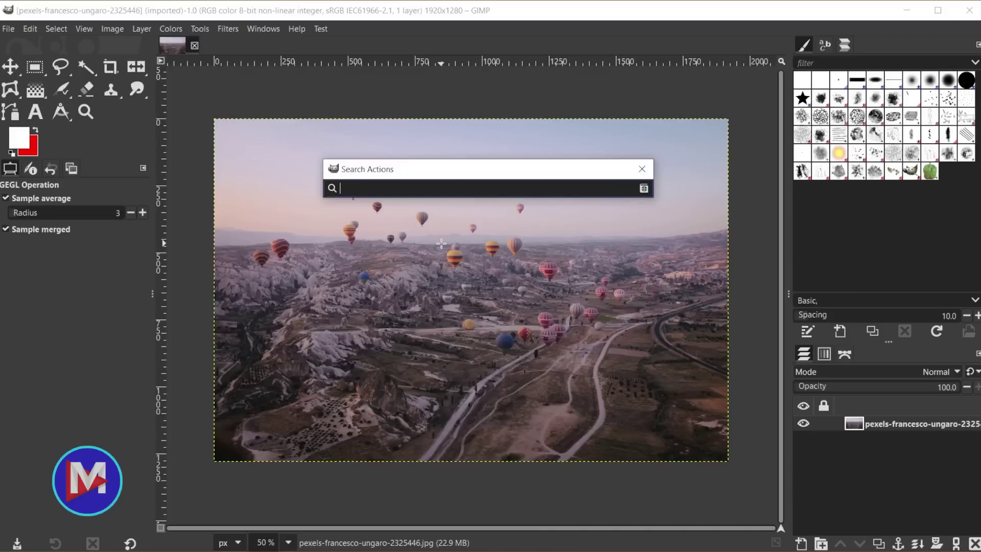
{"action": "type", "text": "levels"}
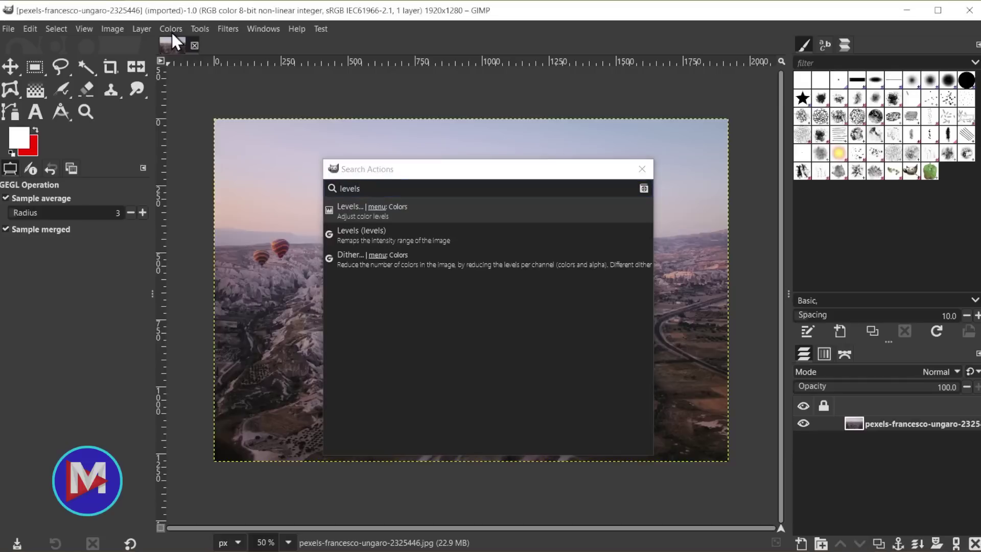
{"action": "left_click", "coordinate": [170, 29]}
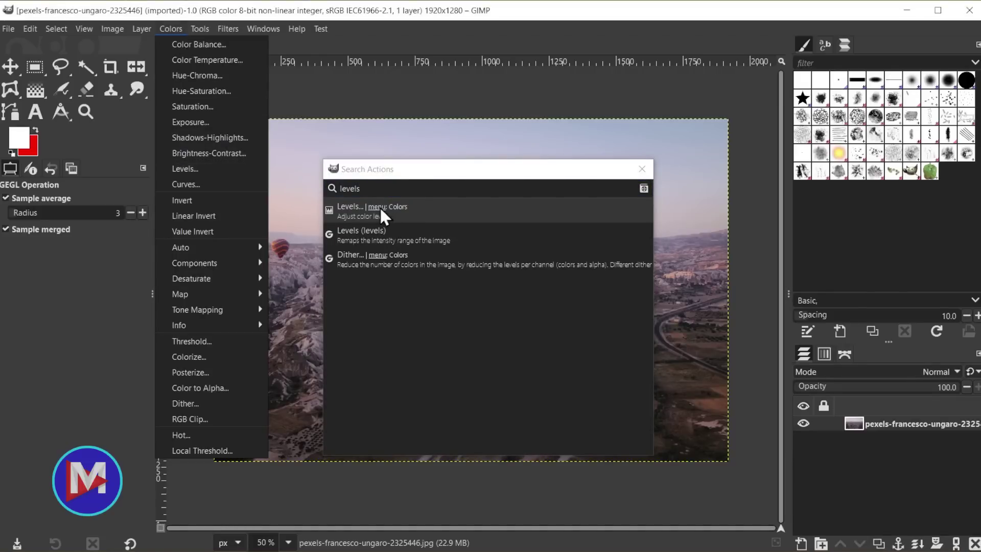
{"action": "key", "text": "Escape"}
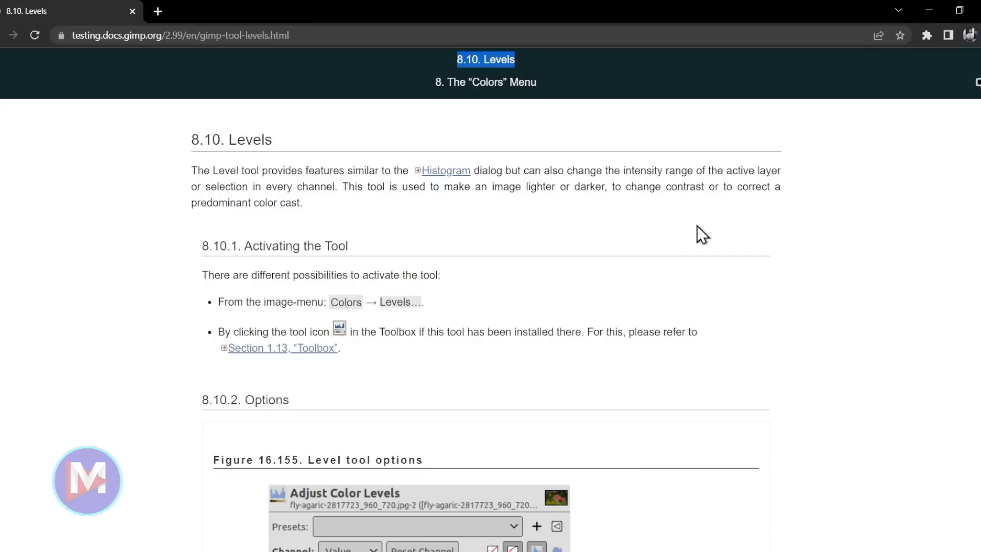
Step: Scroll down the 8.10 Levels help page and back up to the top
{"action": "scroll", "coordinate": [605, 271], "scroll_direction": "down", "scroll_amount": 15}
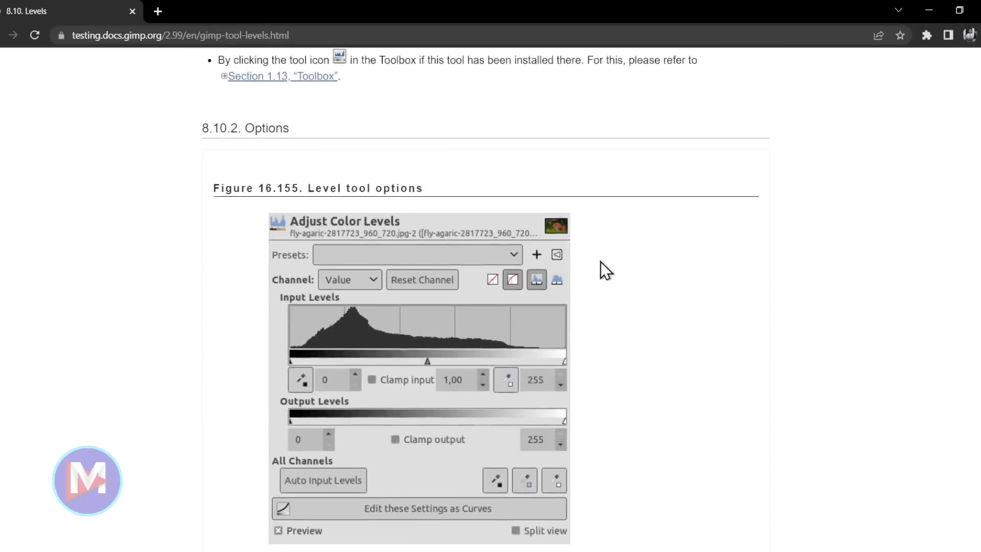
{"action": "scroll", "coordinate": [609, 259], "scroll_direction": "down", "scroll_amount": 20}
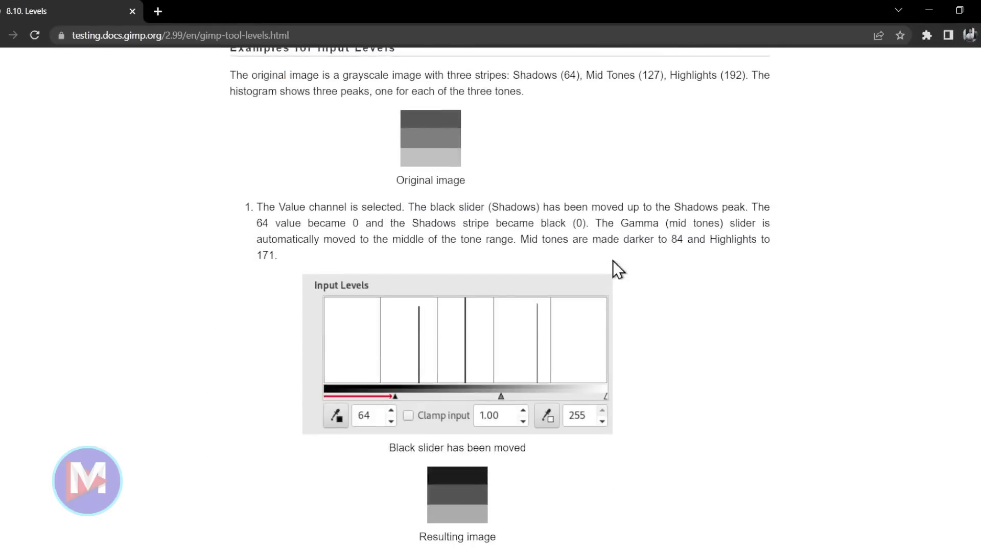
{"action": "scroll", "coordinate": [665, 282], "scroll_direction": "down", "scroll_amount": 20}
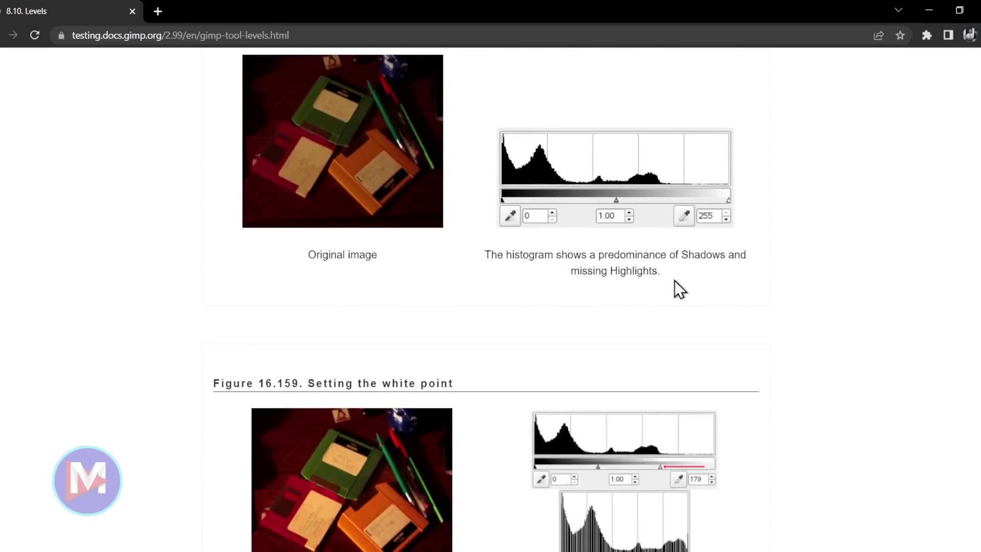
{"action": "scroll", "coordinate": [862, 278], "scroll_direction": "up", "scroll_amount": 20}
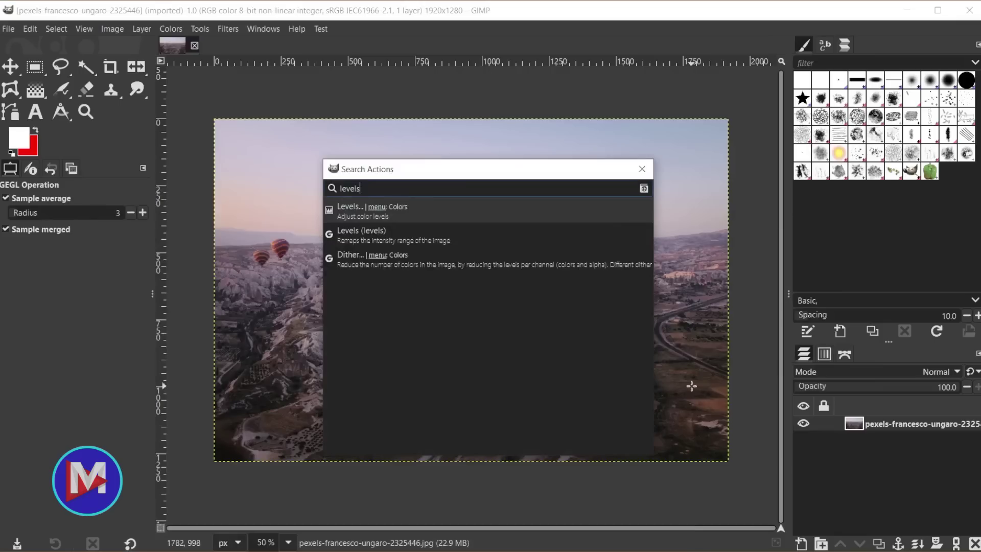
Step: Close the action search, open the Image Window help with F1, and return to GIMP
{"action": "key", "text": "Return"}
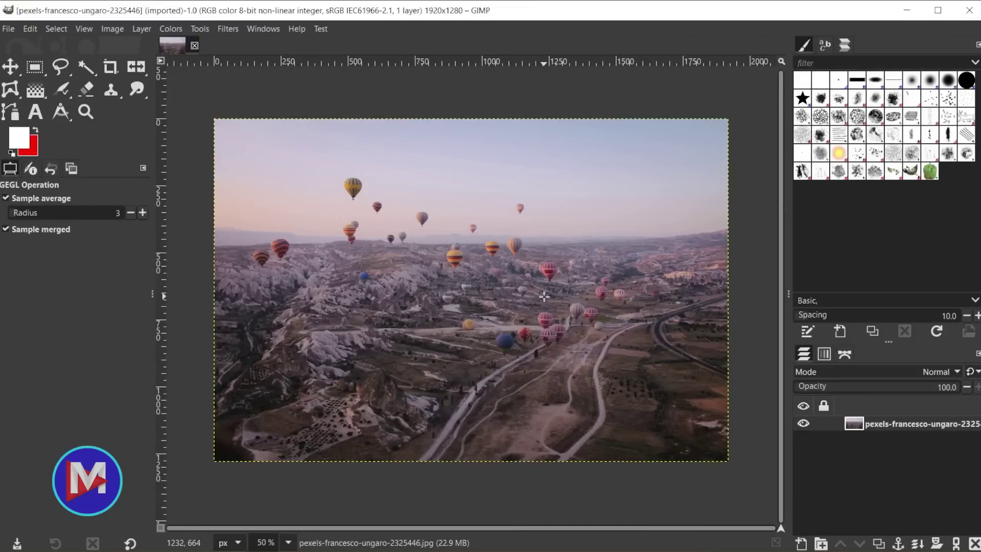
{"action": "key", "text": "F1"}
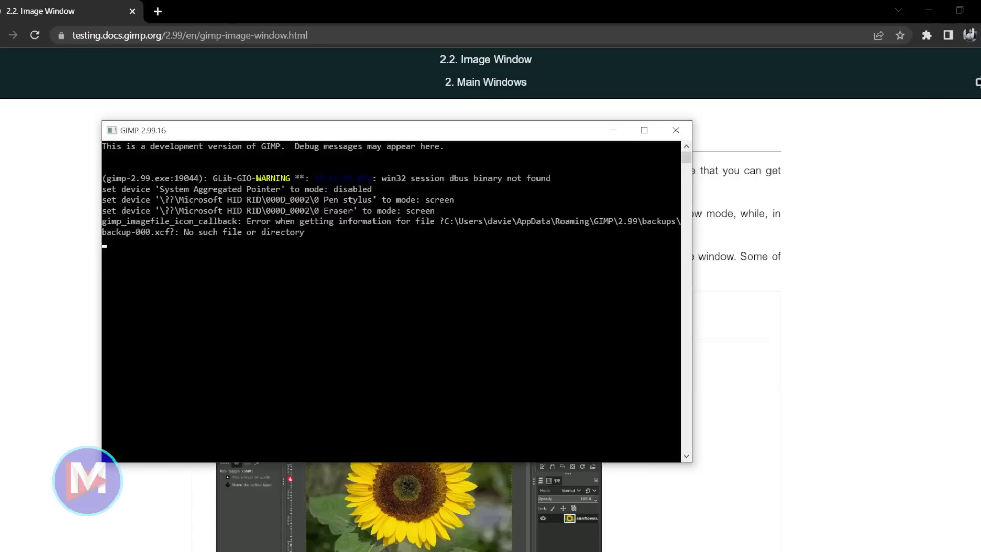
{"action": "key", "text": "alt+Tab"}
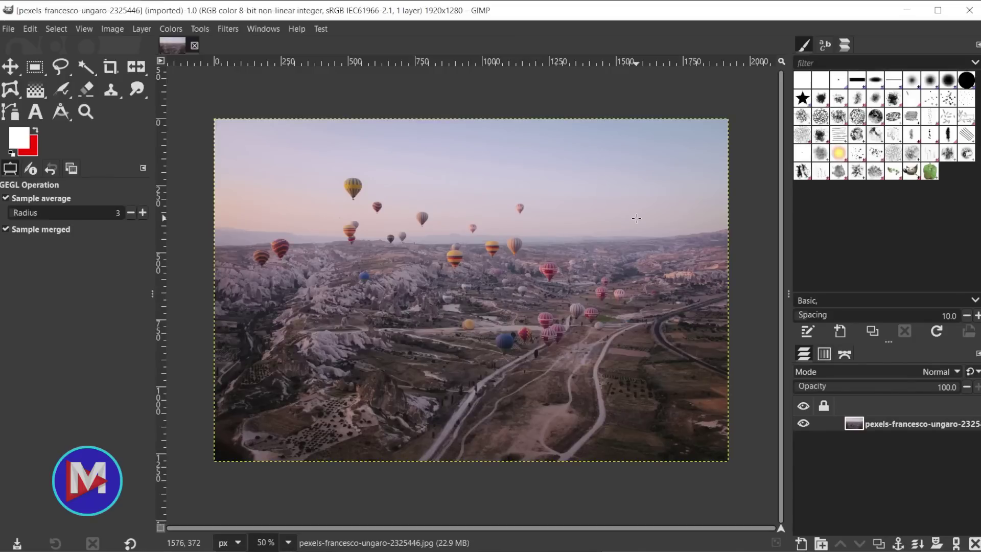
Step: Select the Paths tool and widen the tool options dock
{"action": "left_click", "coordinate": [14, 113]}
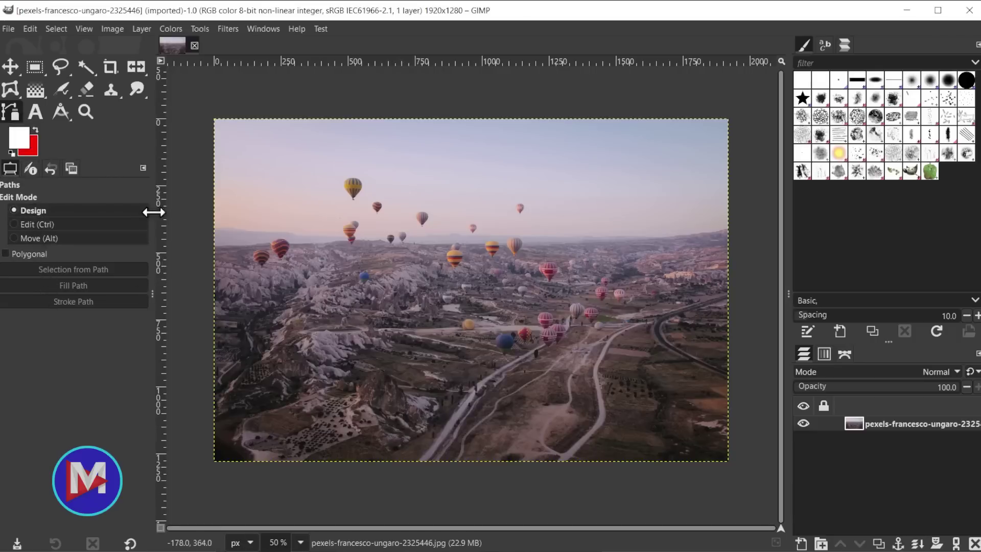
{"action": "left_click_drag", "start_coordinate": [152, 210], "coordinate": [127, 266]}
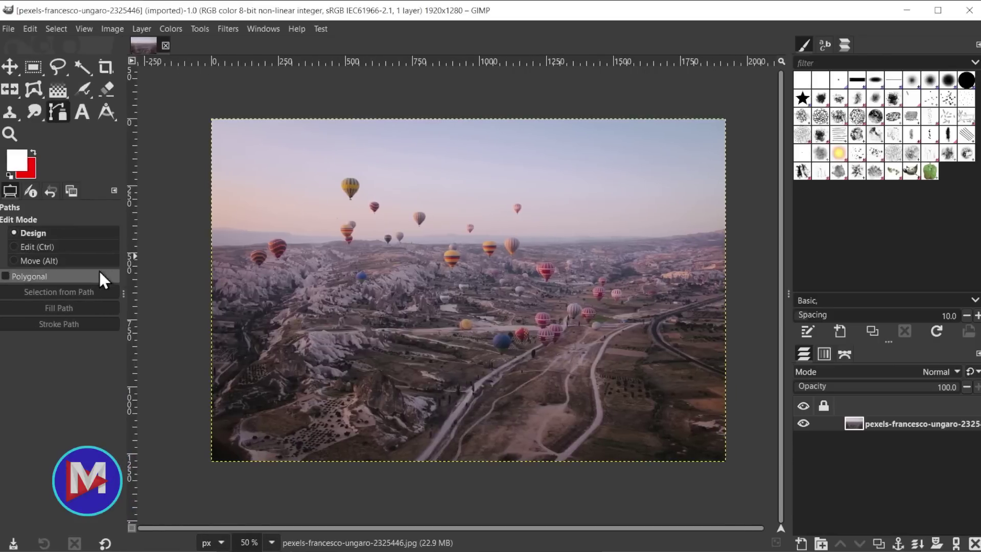
{"action": "left_click_drag", "start_coordinate": [129, 278], "coordinate": [156, 284]}
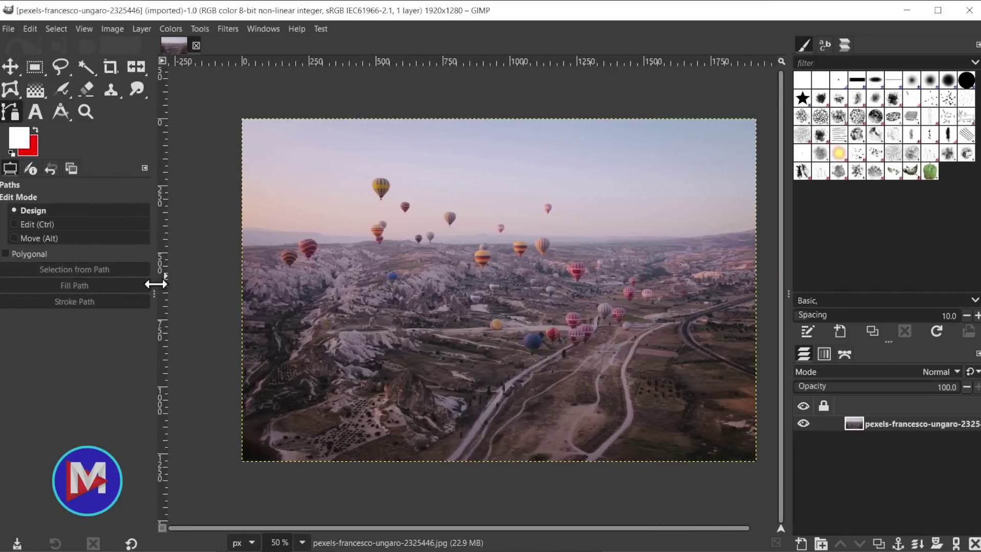
Step: Draw a curved path from the balloon sky down through the valley and back up
{"action": "left_click", "coordinate": [397, 210]}
{"action": "left_click_drag", "start_coordinate": [383, 310], "coordinate": [359, 358]}
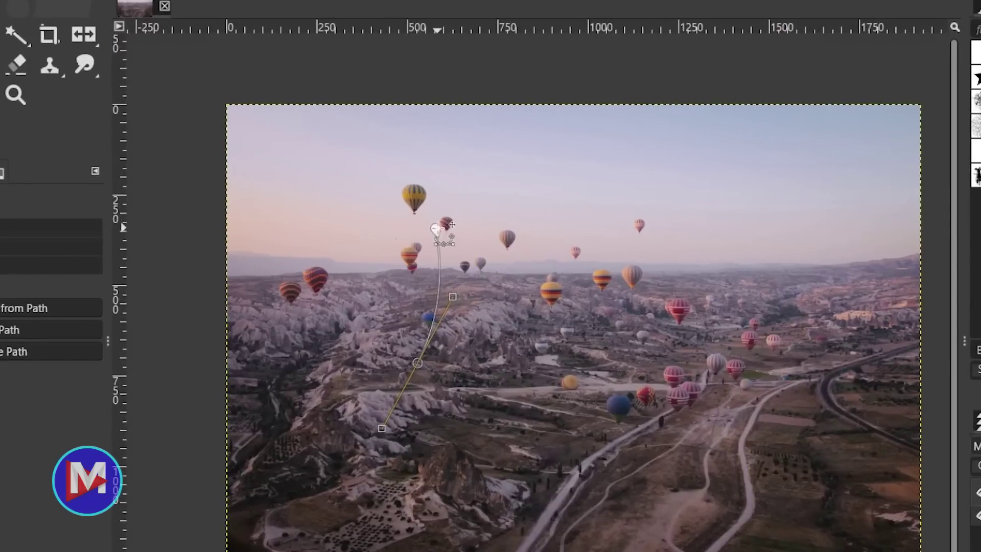
{"action": "left_click_drag", "start_coordinate": [512, 411], "coordinate": [557, 416]}
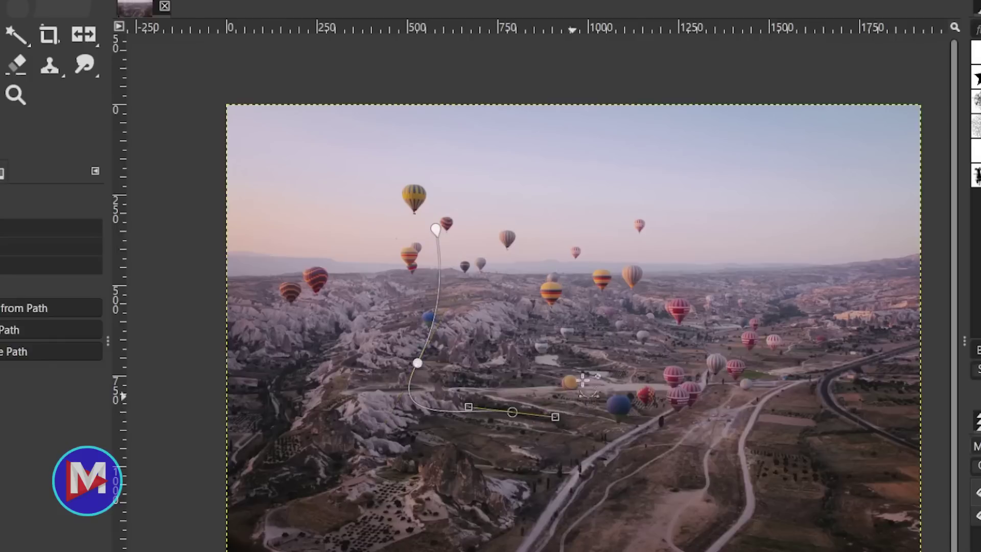
{"action": "left_click", "coordinate": [612, 323]}
{"action": "left_click_drag", "start_coordinate": [605, 216], "coordinate": [713, 267]}
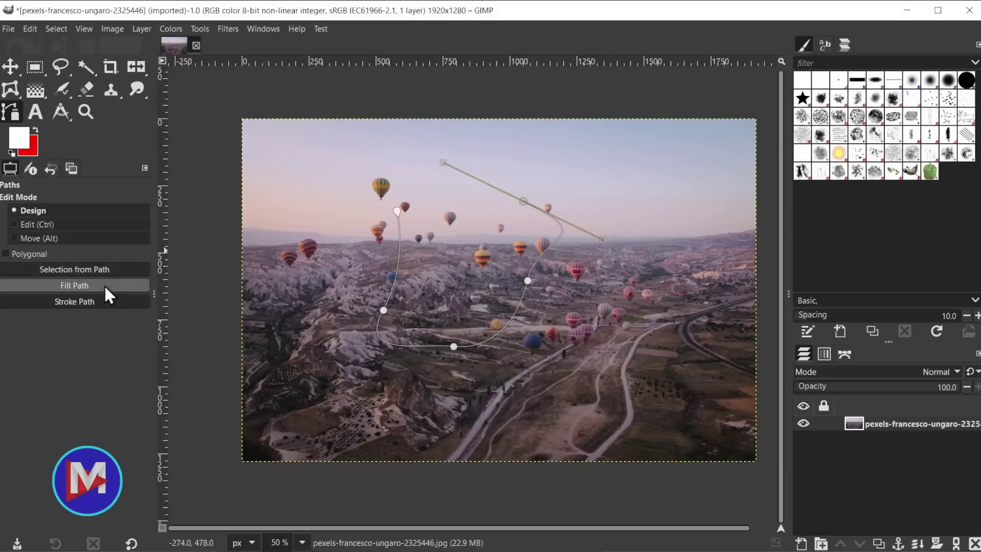
Step: Fill the curved path's area with solid red using the background colour option
{"action": "left_click", "coordinate": [105, 287]}
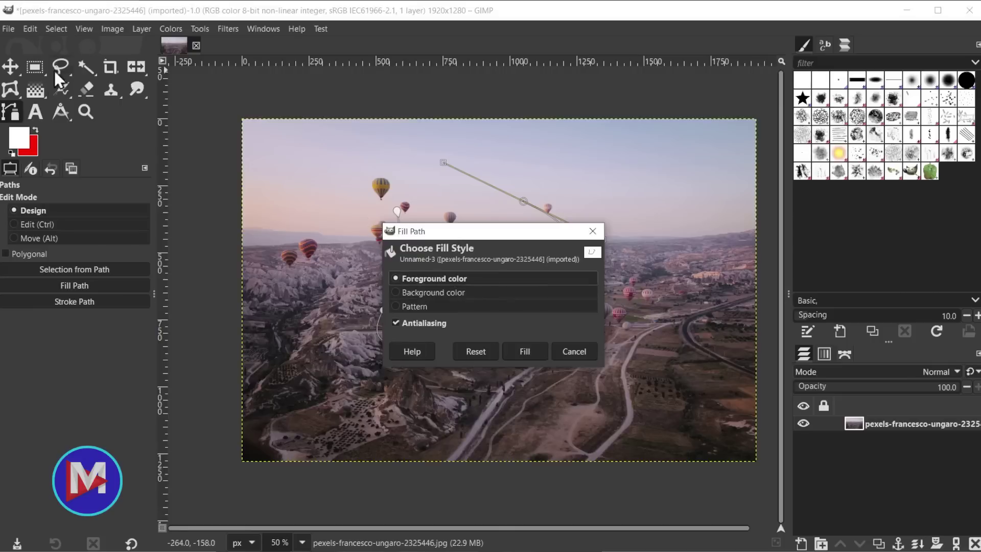
{"action": "left_click", "coordinate": [39, 130]}
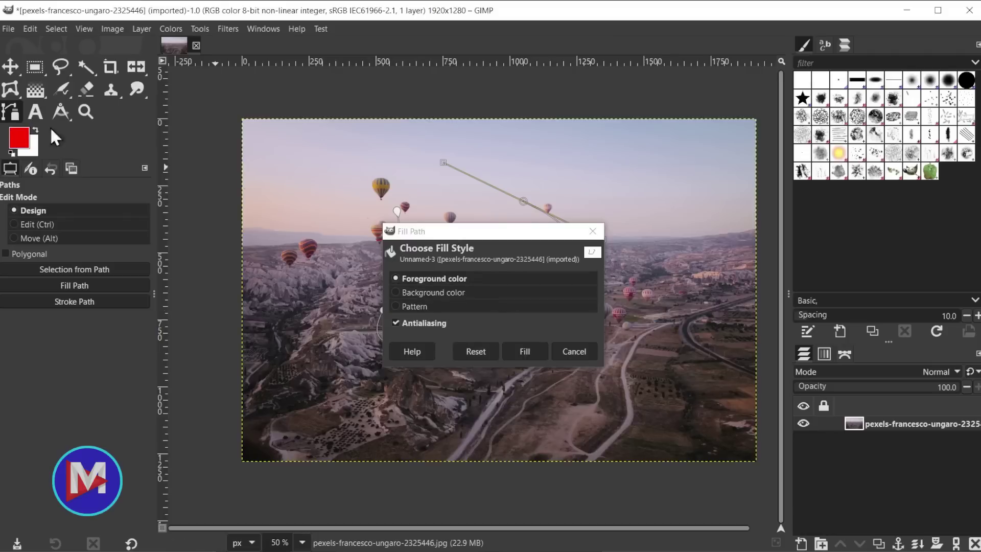
{"action": "left_click", "coordinate": [423, 293]}
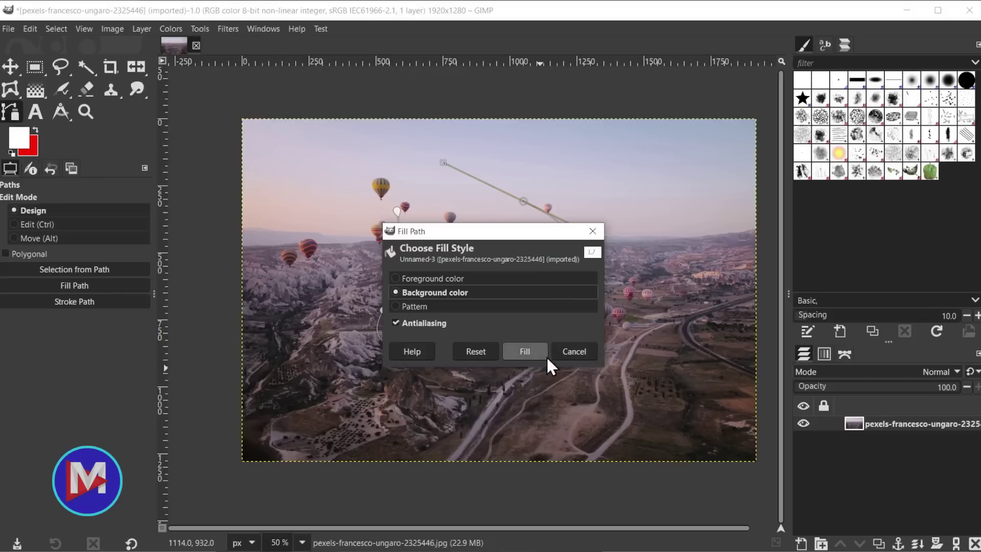
{"action": "left_click_drag", "start_coordinate": [512, 232], "coordinate": [784, 232]}
{"action": "left_click", "coordinate": [800, 348]}
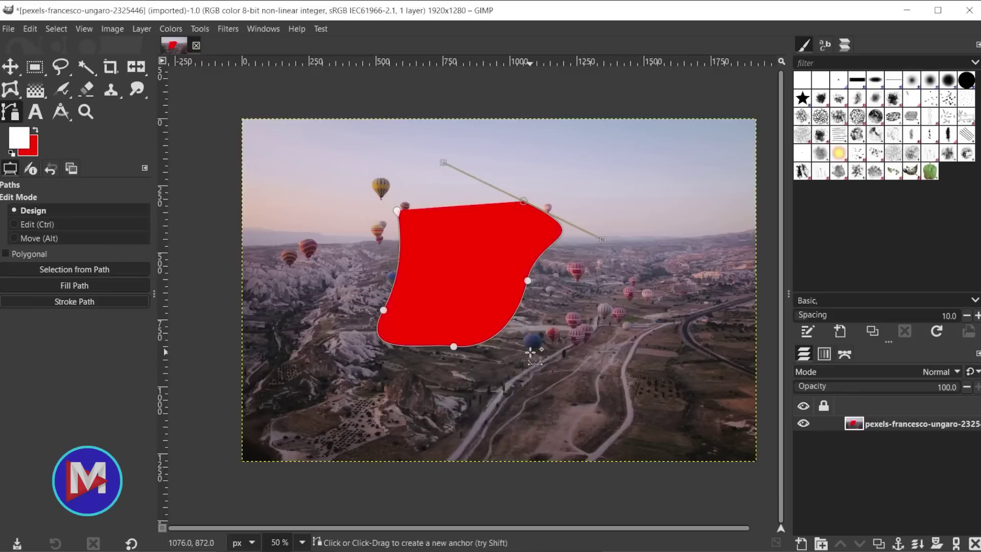
Step: In Stroke Path, check the paint-tool option with Paintbrush, then return to Line stroking
{"action": "left_click", "coordinate": [102, 302]}
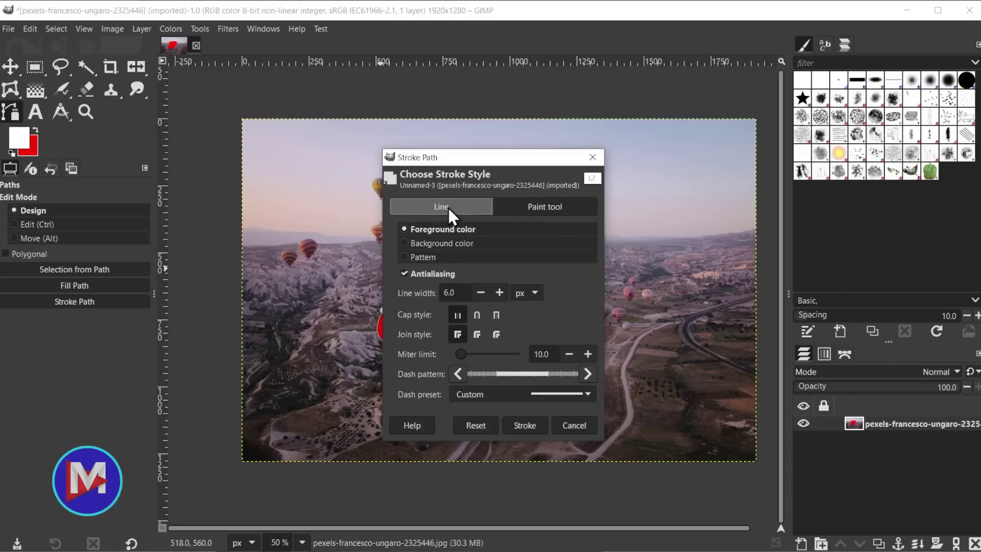
{"action": "mouse_move", "coordinate": [452, 160]}
{"action": "left_mouse_down"}
{"action": "mouse_move", "coordinate": [476, 167]}
{"action": "mouse_move", "coordinate": [691, 140]}
{"action": "left_mouse_up"}
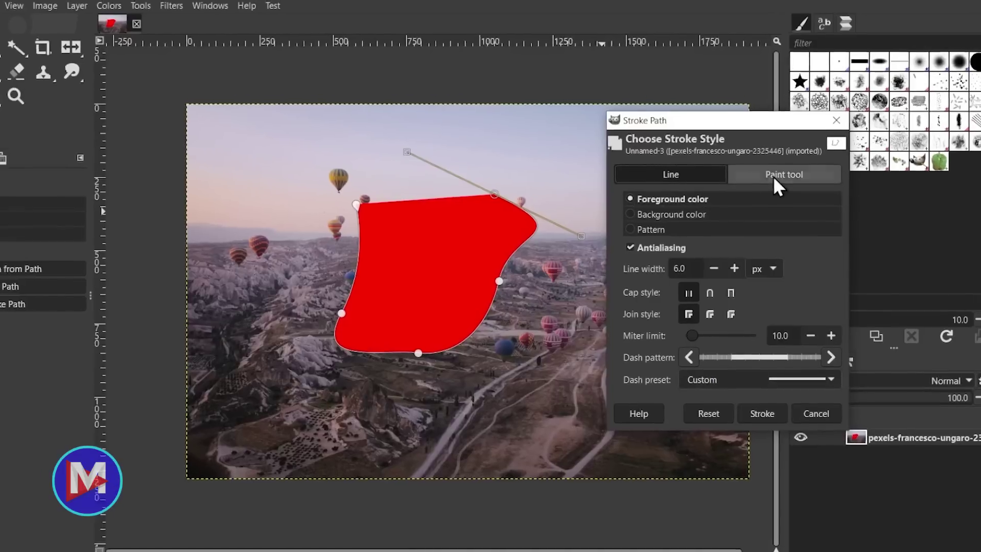
{"action": "left_click", "coordinate": [773, 176]}
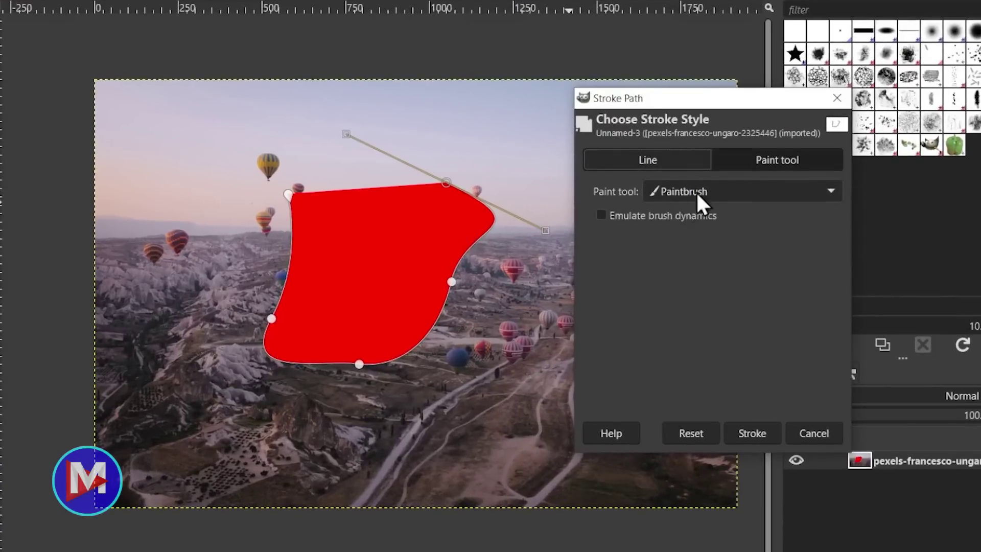
{"action": "left_click", "coordinate": [698, 191]}
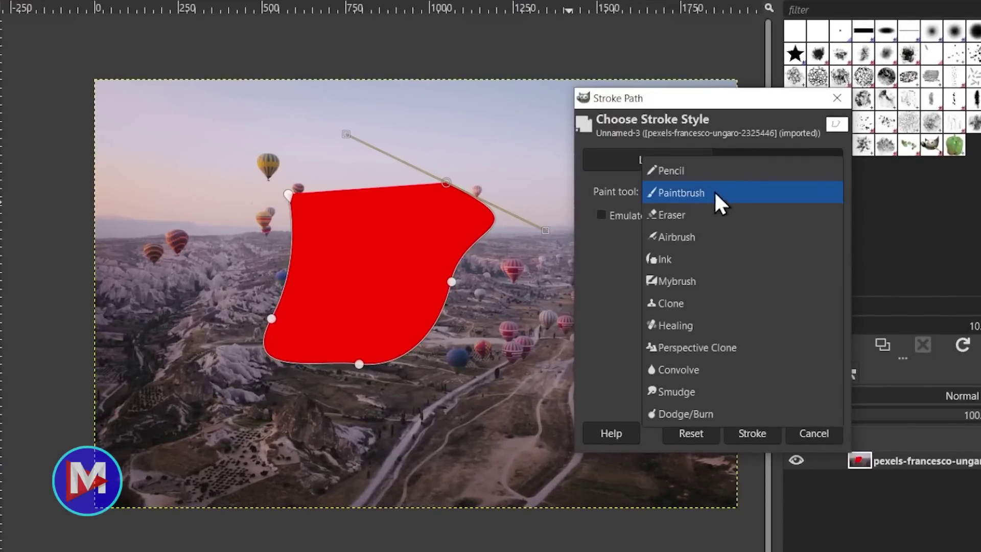
{"action": "left_click", "coordinate": [605, 291]}
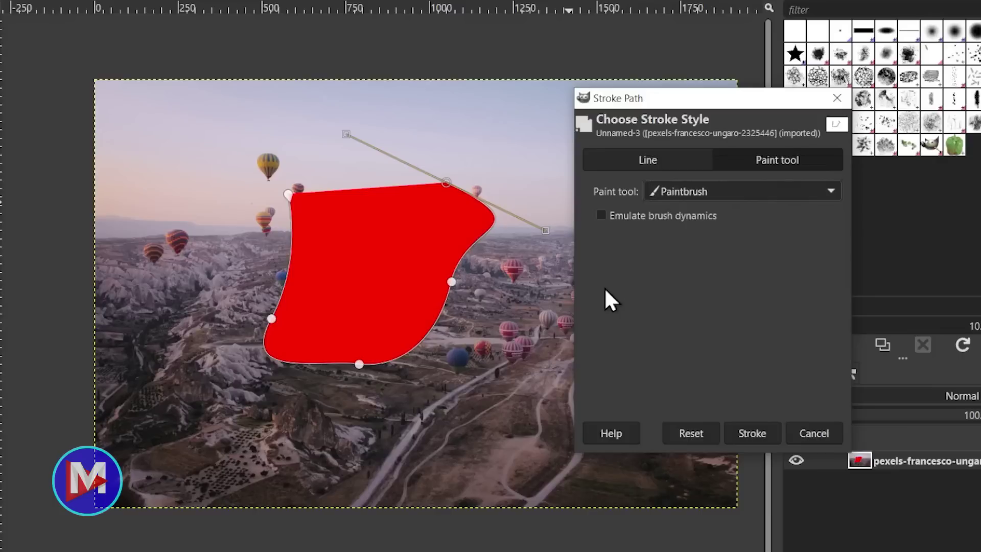
{"action": "left_click", "coordinate": [672, 159]}
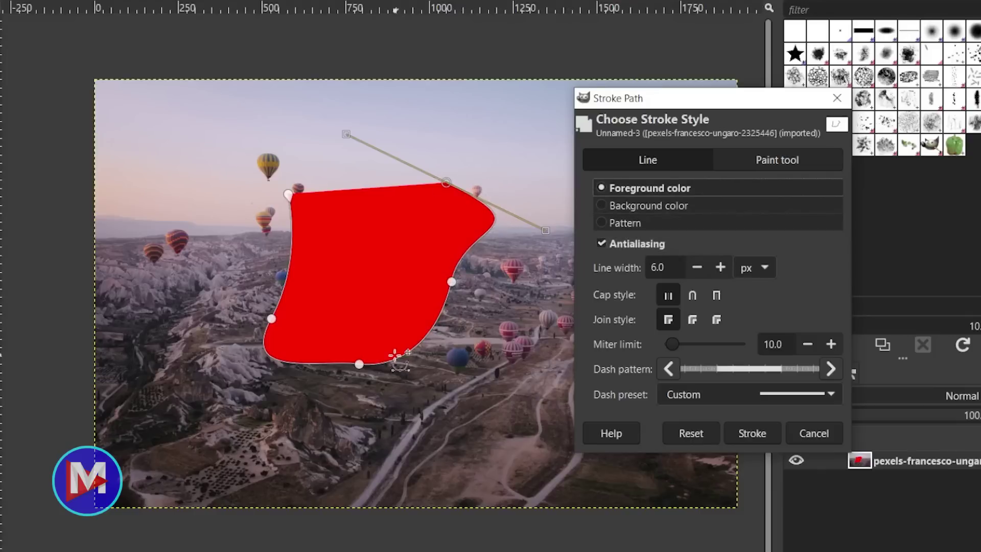
Step: Stroke the path with a 6.0 px line, then undo the red fill
{"action": "double_click", "coordinate": [673, 268]}
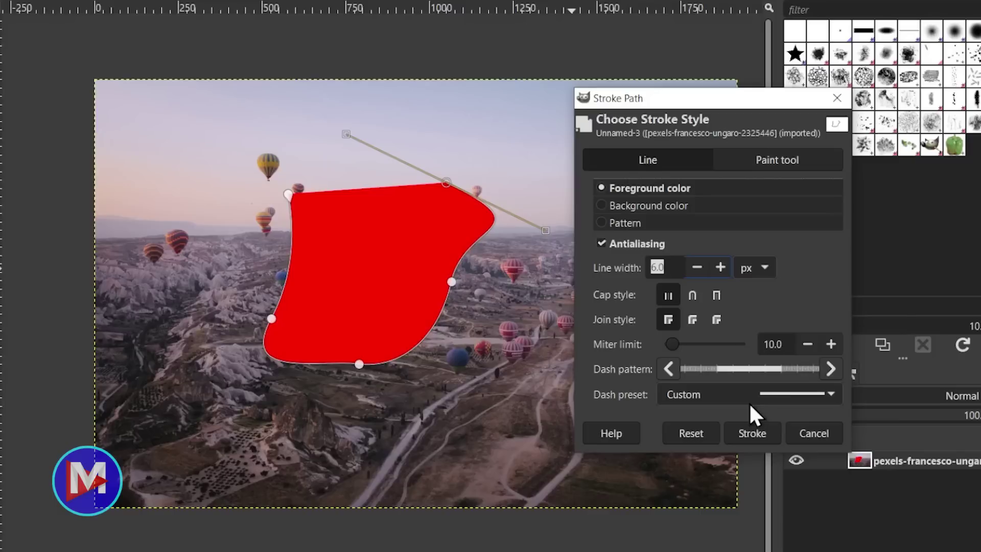
{"action": "left_click", "coordinate": [759, 438]}
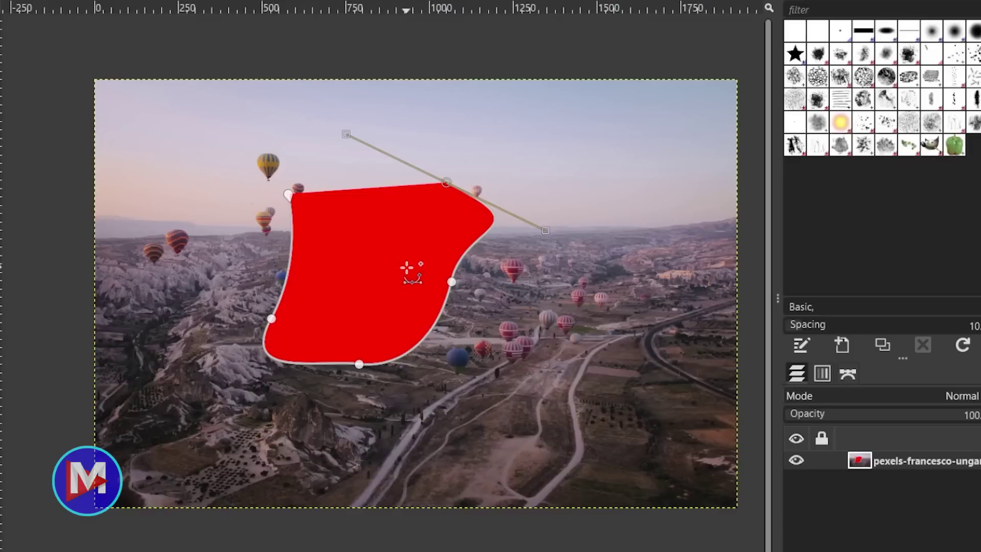
{"action": "key", "text": "ctrl+z"}
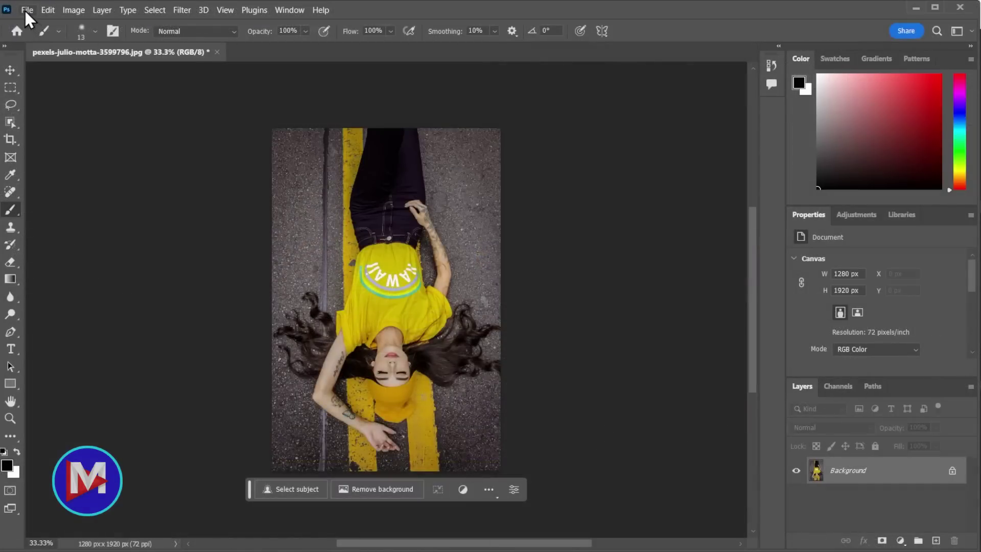
Step: Show the File menu commands for comparison with other editors
{"action": "left_click", "coordinate": [26, 10]}
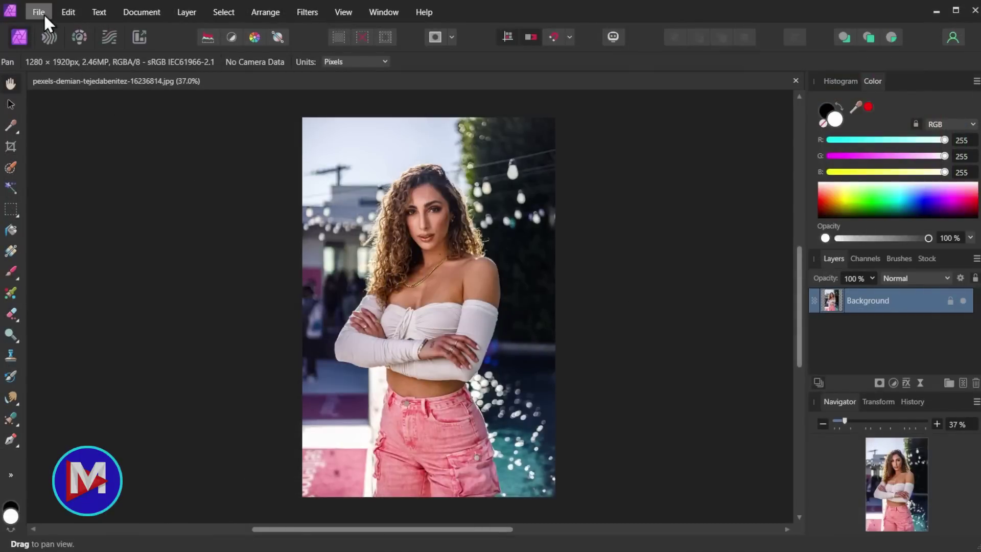
{"action": "left_click", "coordinate": [43, 13]}
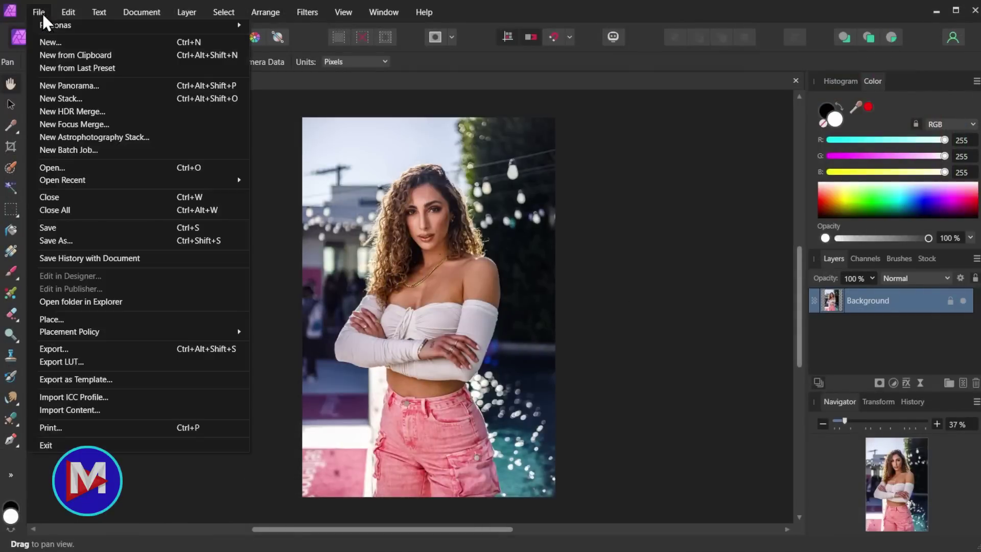
{"action": "left_click", "coordinate": [42, 12]}
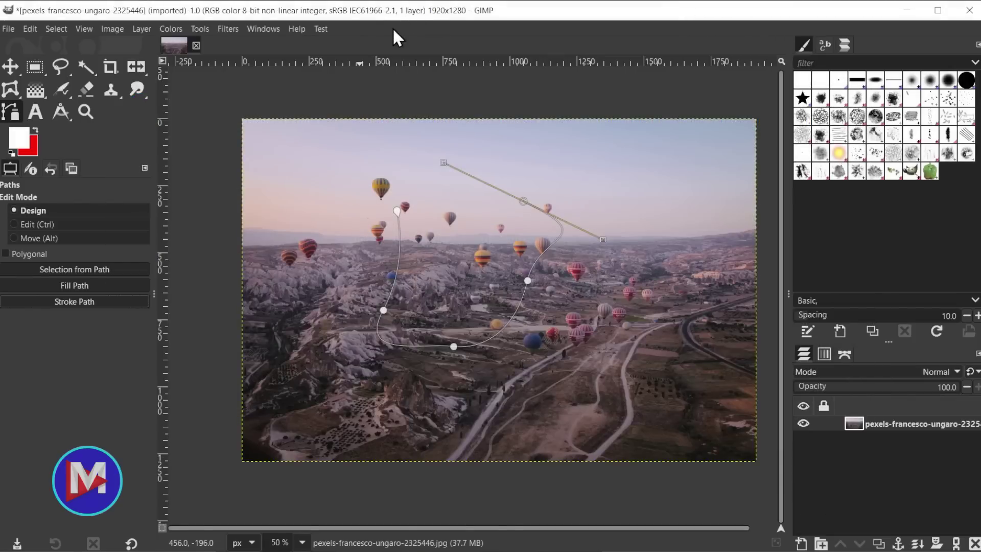
Step: Enable Merge menu and title bar in Preferences > Image Windows and acknowledge the restart notice
{"action": "left_click", "coordinate": [30, 28]}
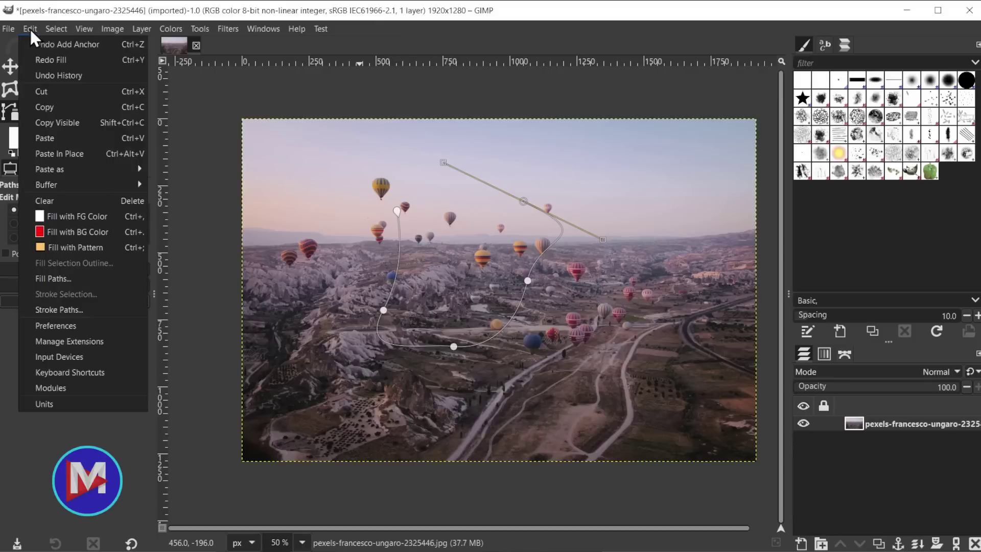
{"action": "left_click", "coordinate": [51, 325]}
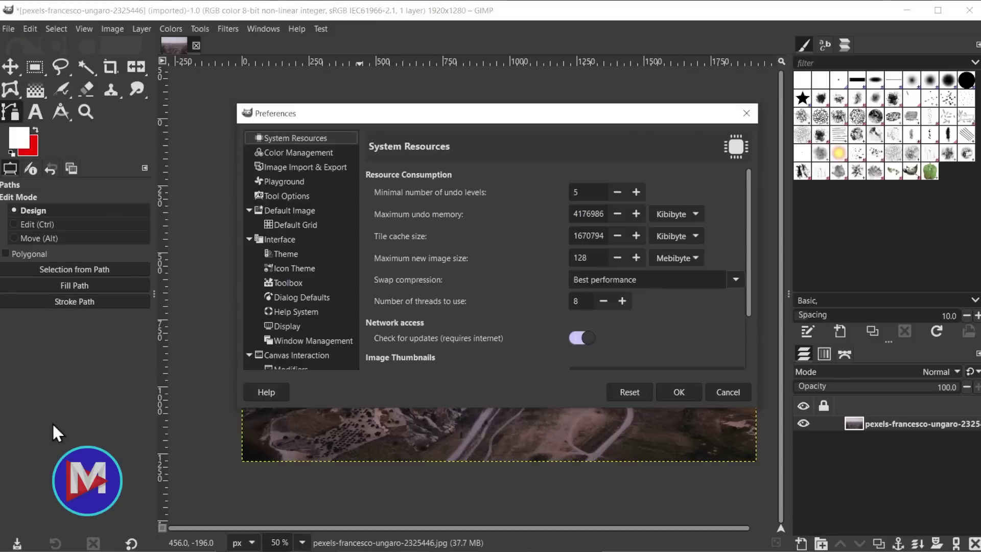
{"action": "scroll", "coordinate": [306, 266], "scroll_direction": "down", "scroll_amount": 3}
{"action": "scroll", "coordinate": [314, 276], "scroll_direction": "down", "scroll_amount": 2}
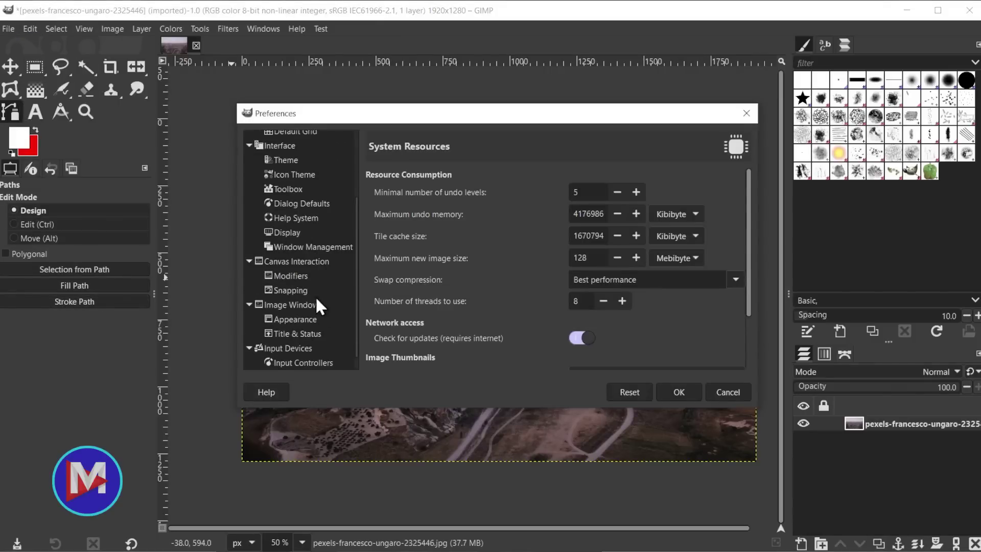
{"action": "left_click", "coordinate": [307, 305]}
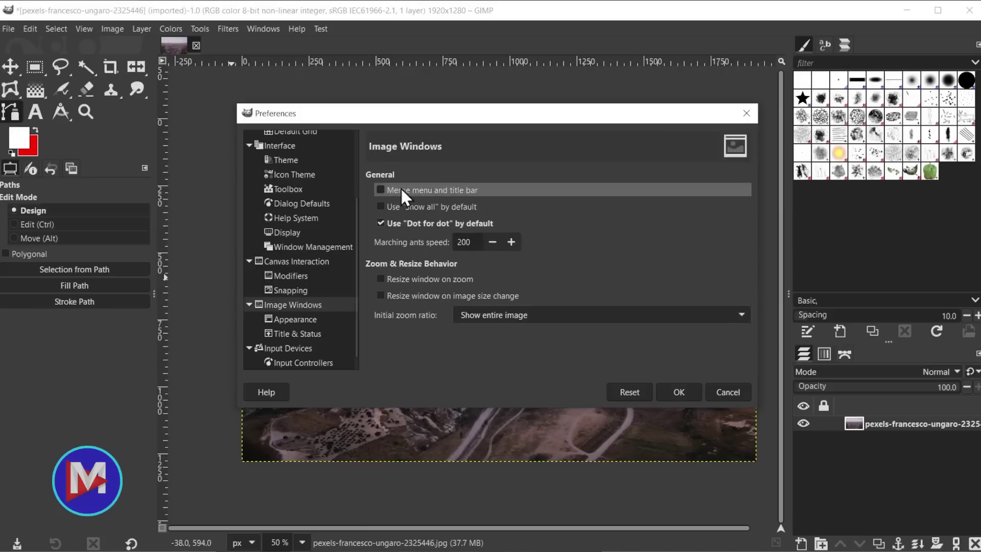
{"action": "left_click", "coordinate": [381, 189]}
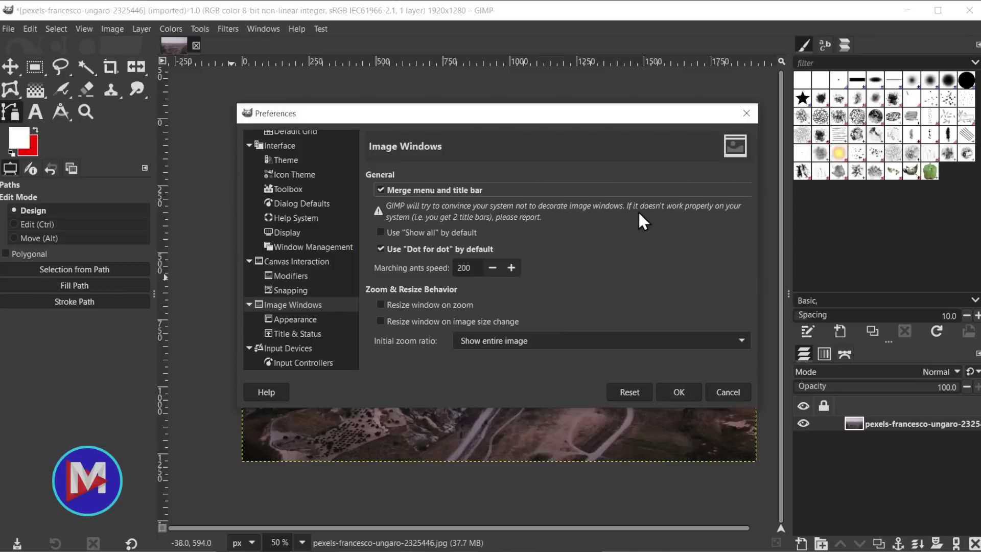
{"action": "left_click", "coordinate": [682, 390]}
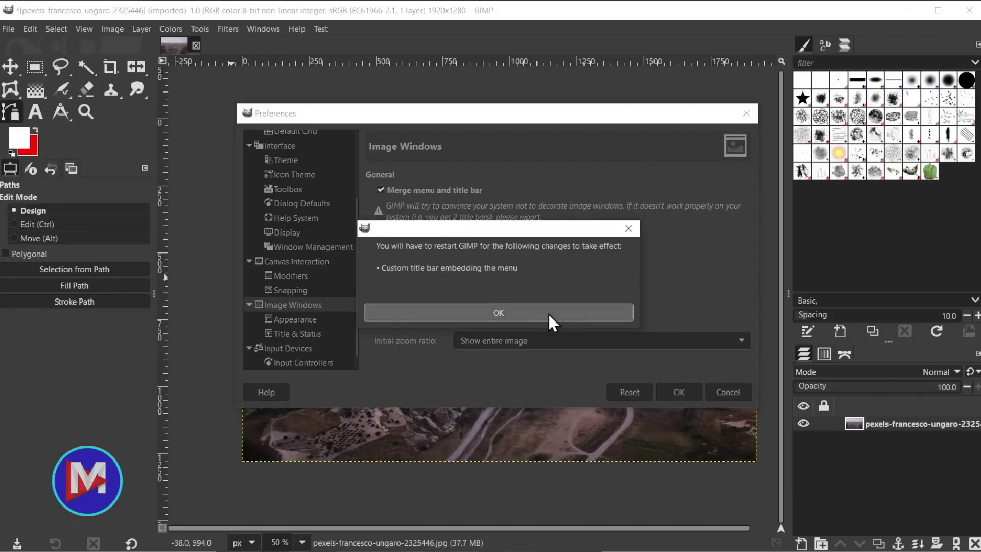
{"action": "left_click", "coordinate": [547, 312]}
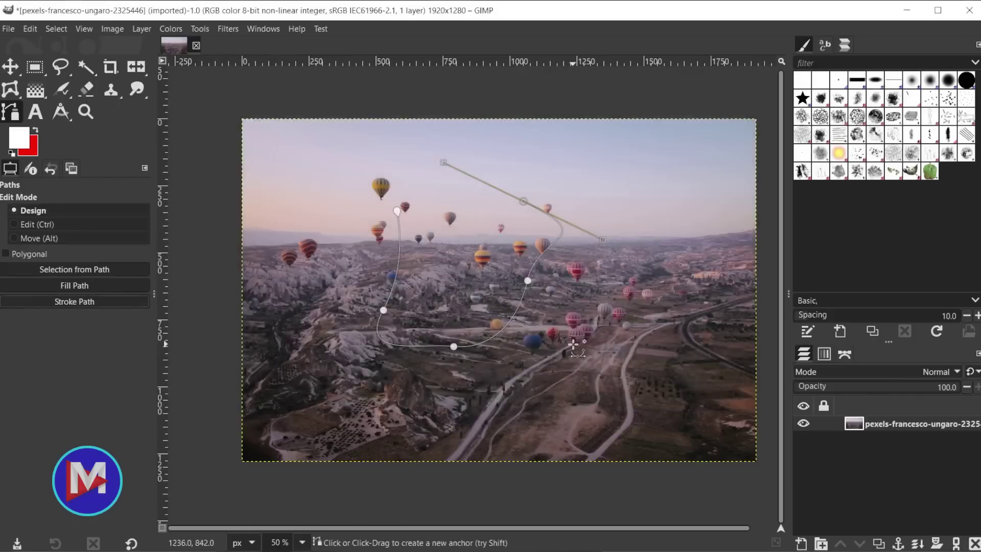
Step: Quit GIMP, discarding the balloon image changes, and relaunch GIMP 2.99.16 from Windows search
{"action": "left_click", "coordinate": [969, 11]}
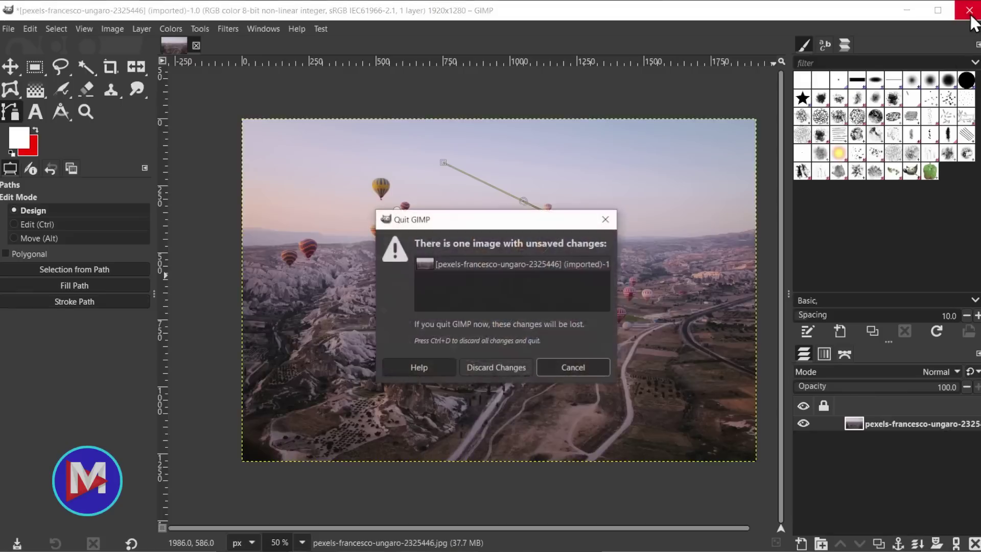
{"action": "left_click", "coordinate": [502, 367]}
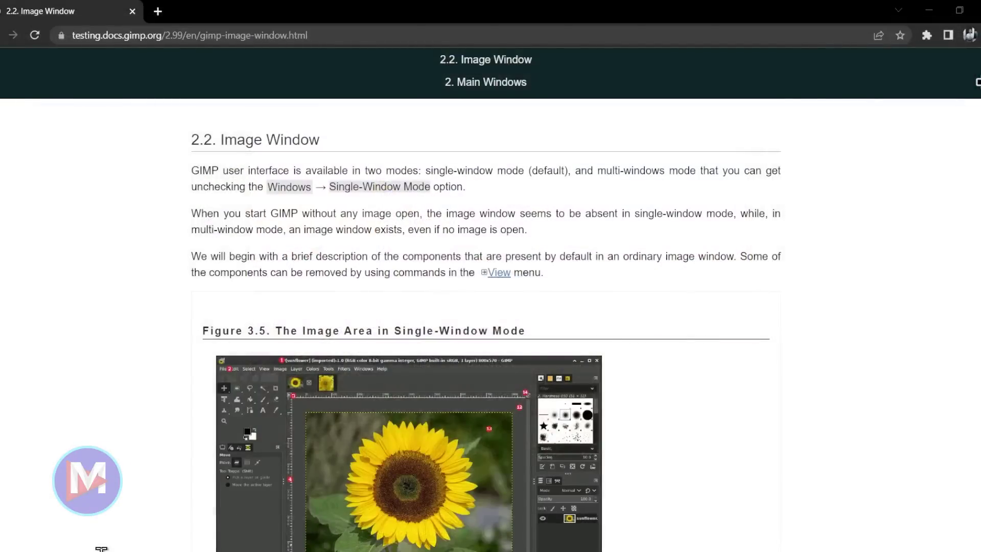
{"action": "key", "text": "super+s"}
{"action": "type", "text": "gimp"}
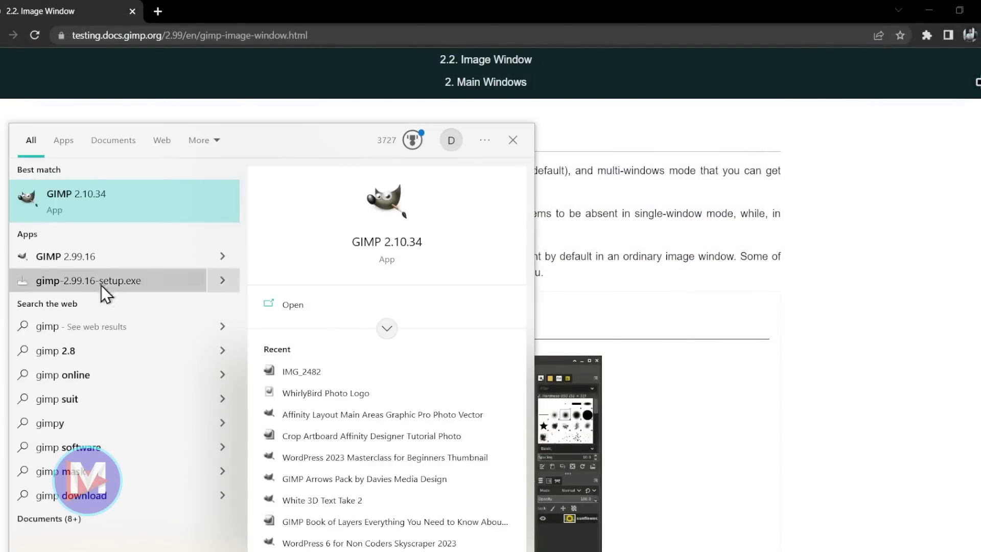
{"action": "left_click", "coordinate": [94, 253]}
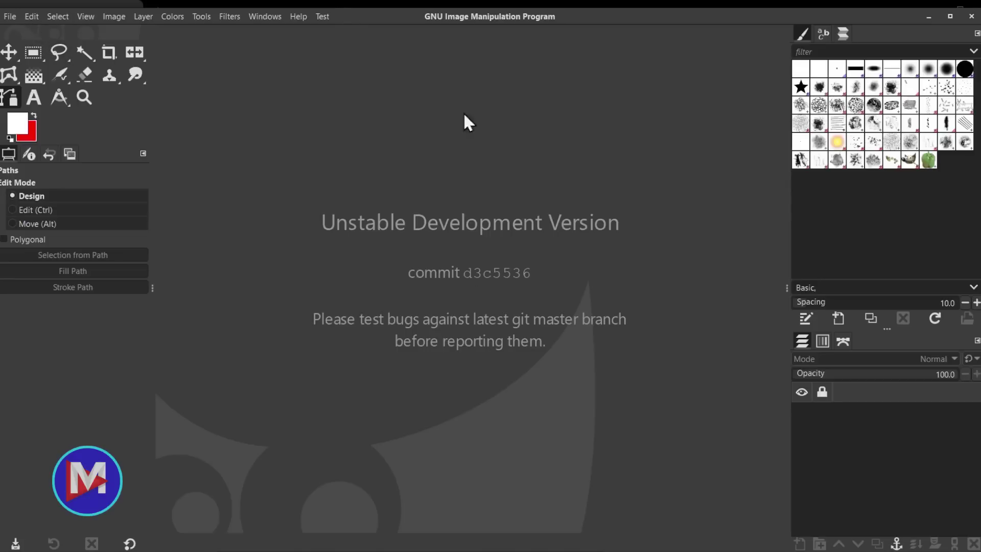
{"action": "left_click", "coordinate": [32, 17]}
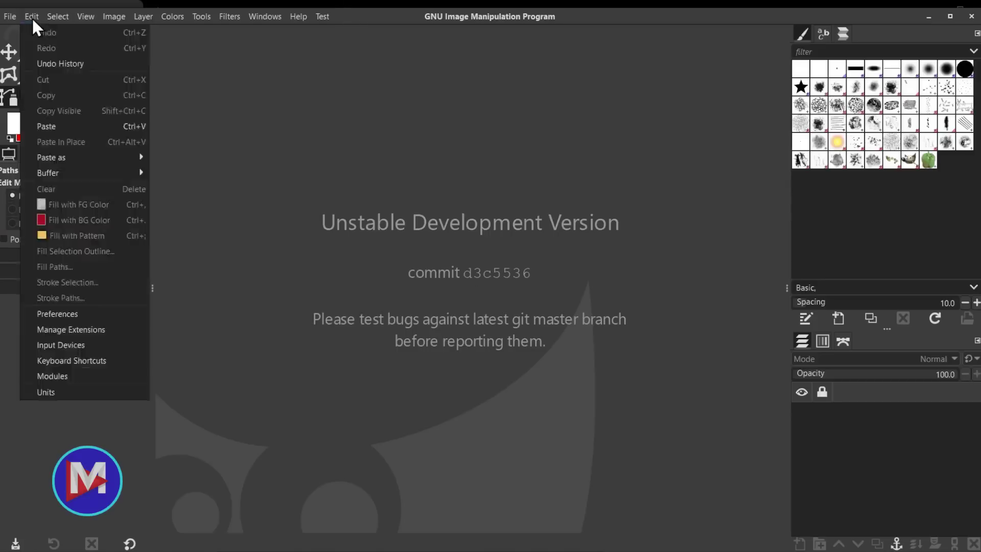
Step: In the Theme preferences, try the Darker theme, then return to Default
{"action": "left_click", "coordinate": [91, 313]}
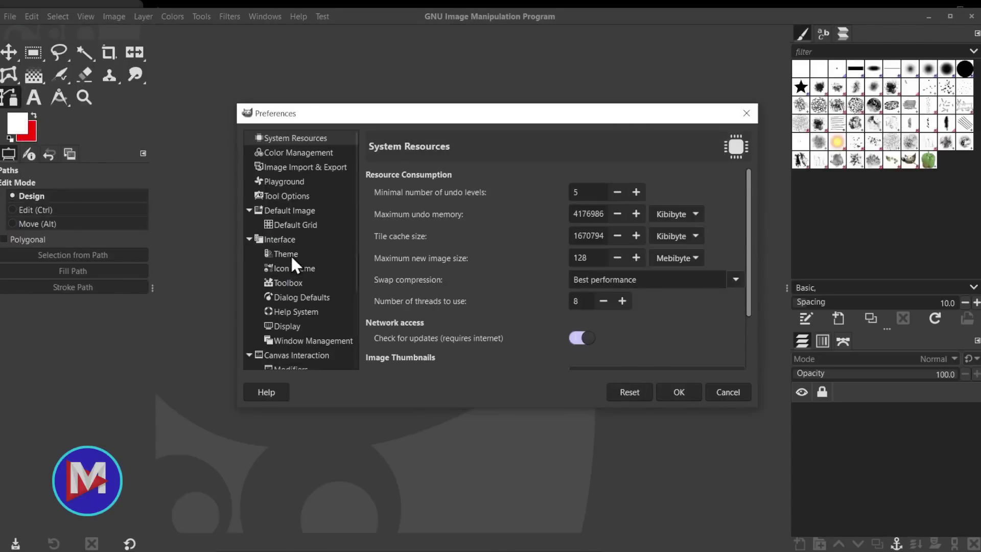
{"action": "left_click", "coordinate": [287, 253]}
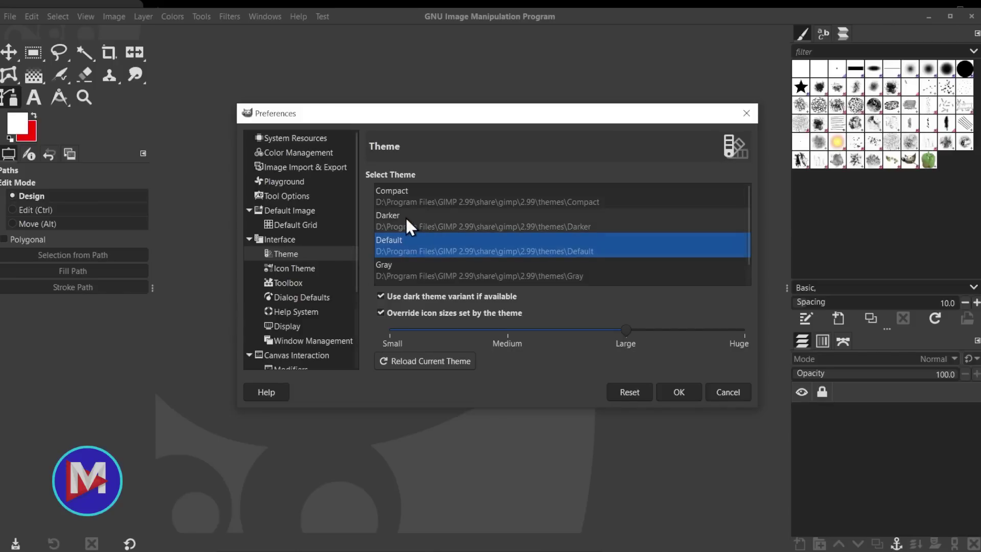
{"action": "key", "text": "Up"}
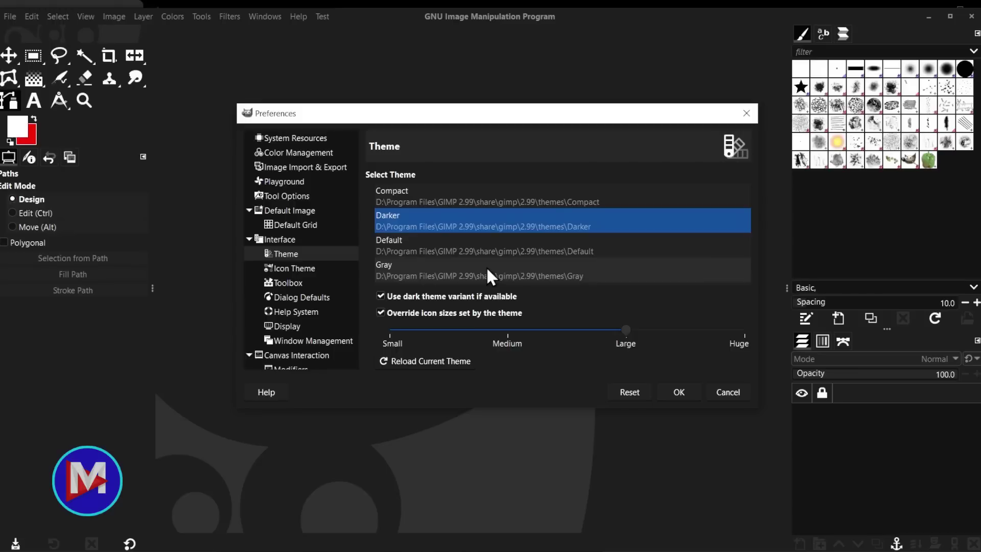
{"action": "left_click", "coordinate": [461, 250]}
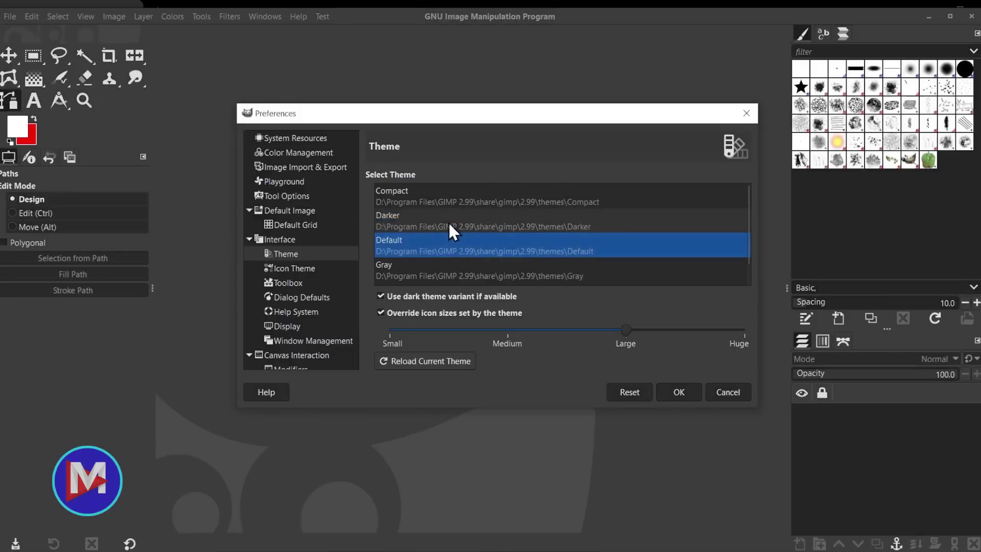
Step: Preview the Compact, System and Gray themes, then keep Default and confirm the preferences
{"action": "left_click", "coordinate": [410, 197]}
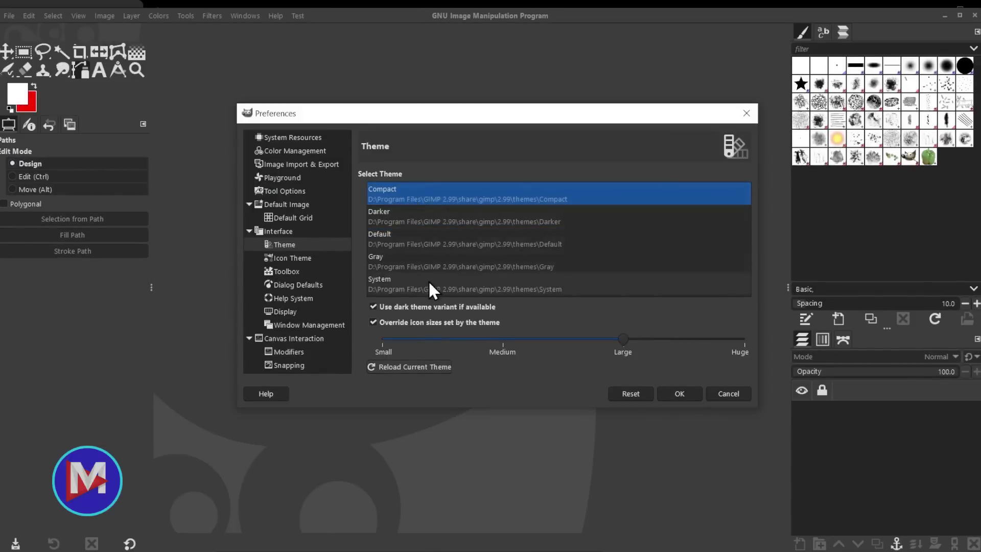
{"action": "left_click", "coordinate": [428, 280]}
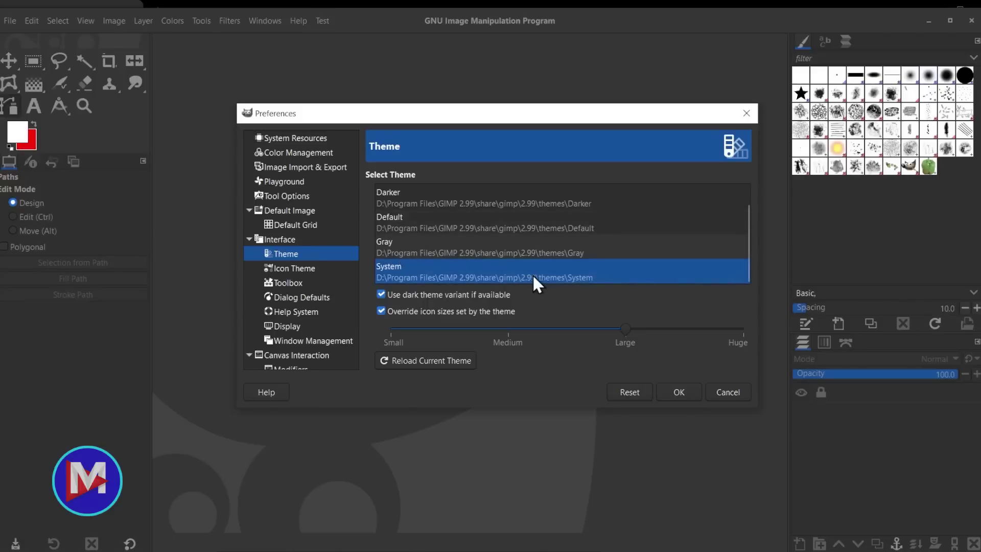
{"action": "left_click", "coordinate": [583, 247]}
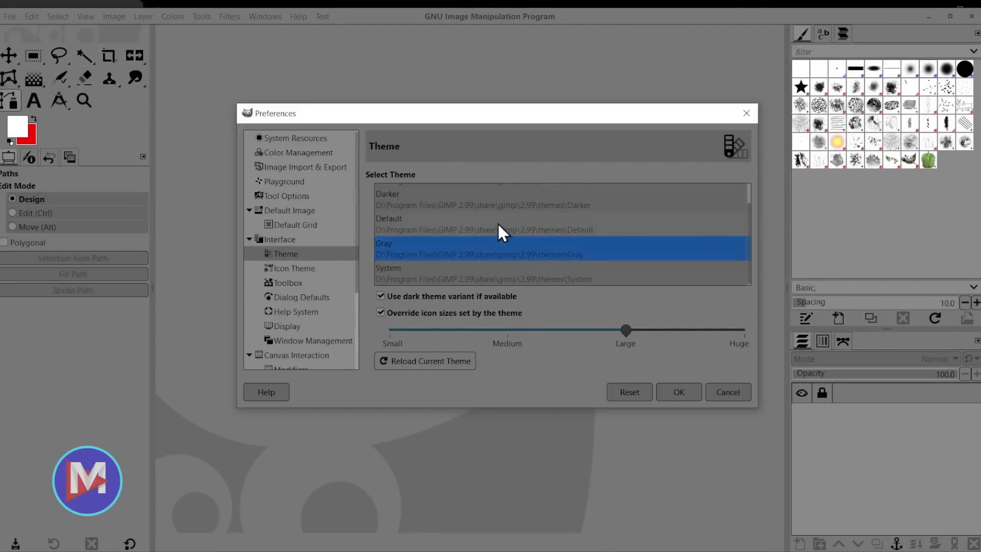
{"action": "key", "text": "Up"}
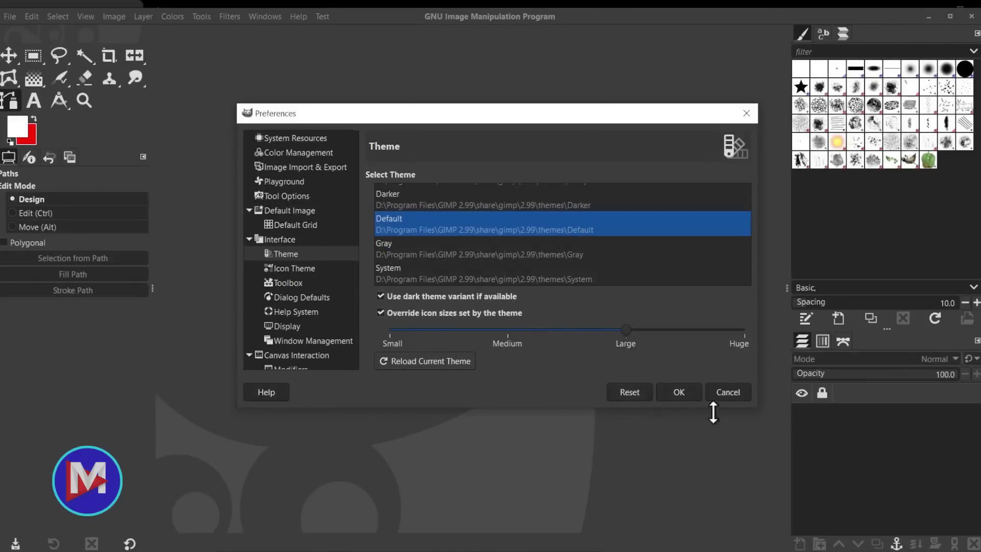
{"action": "left_click", "coordinate": [681, 391]}
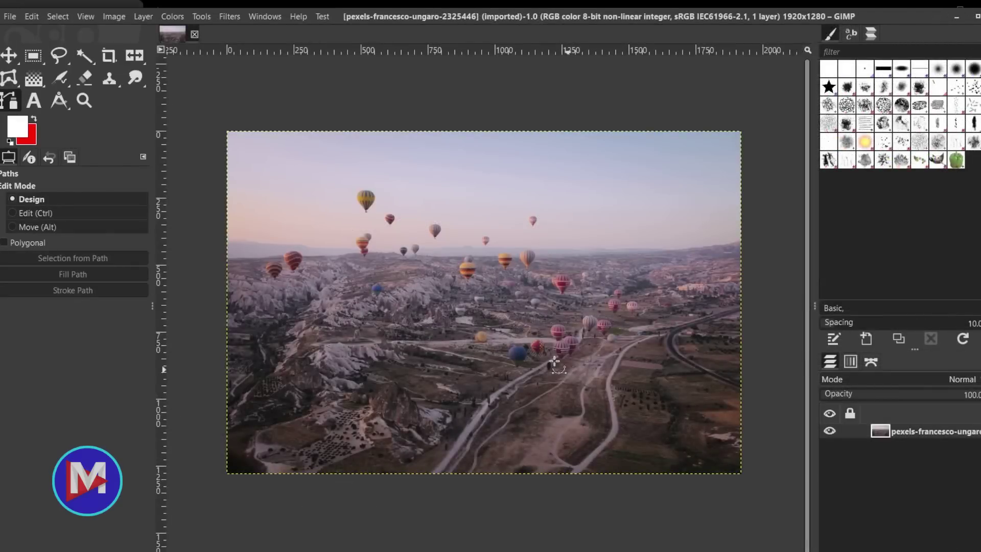
Step: Type GIMP on the photo as white Shrimp 600 px text with the on-canvas editor hidden
{"action": "left_click", "coordinate": [34, 101]}
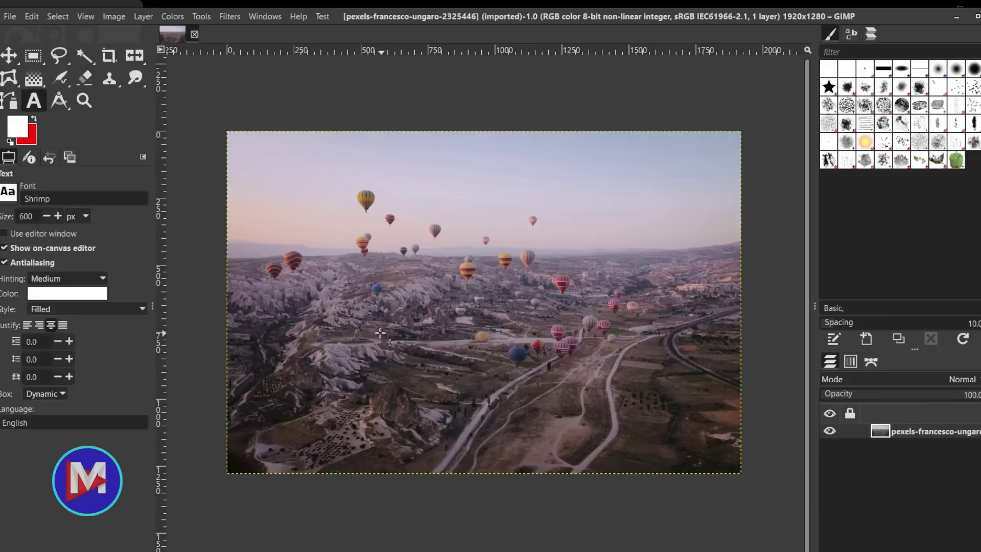
{"action": "left_click", "coordinate": [326, 232]}
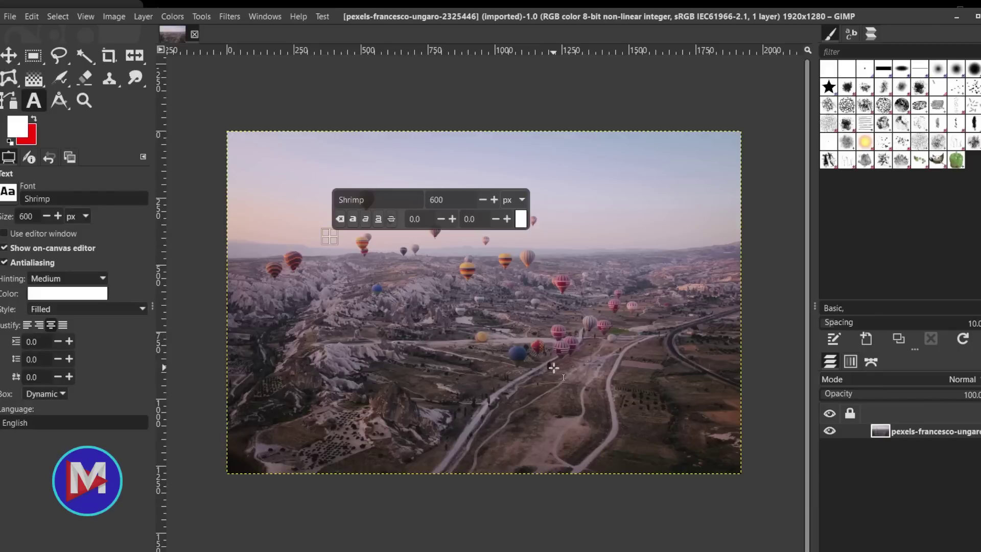
{"action": "type", "text": "GIMP"}
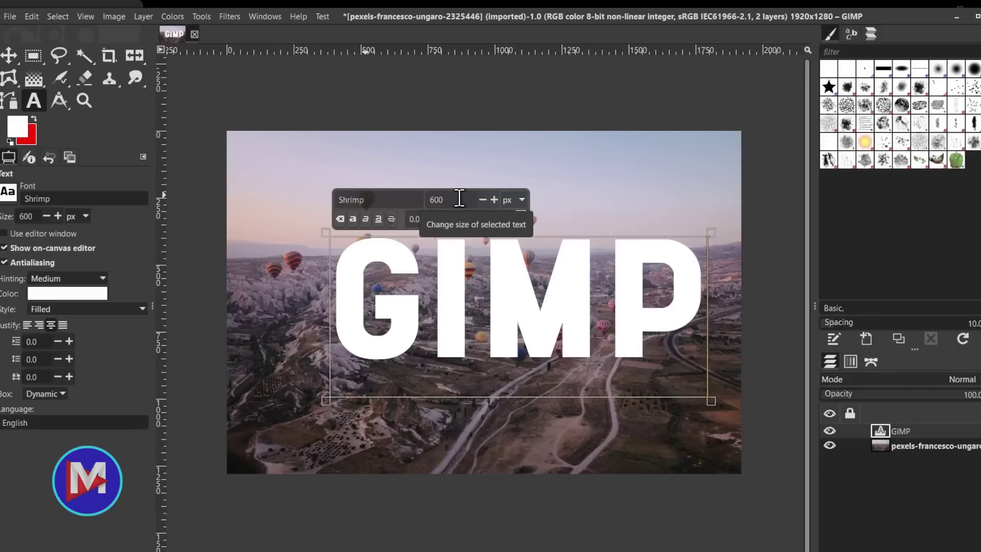
{"action": "left_click", "coordinate": [5, 249]}
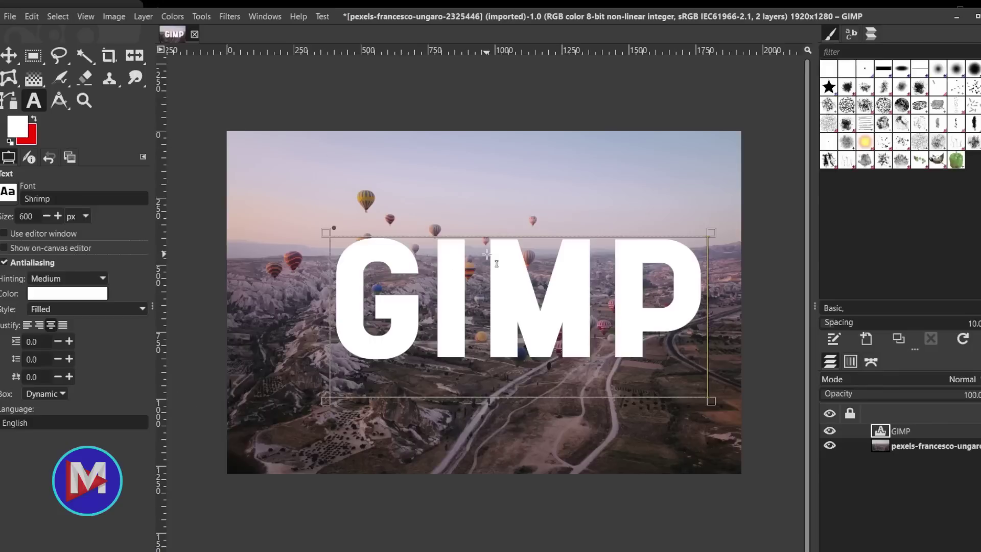
{"action": "key", "text": "Escape"}
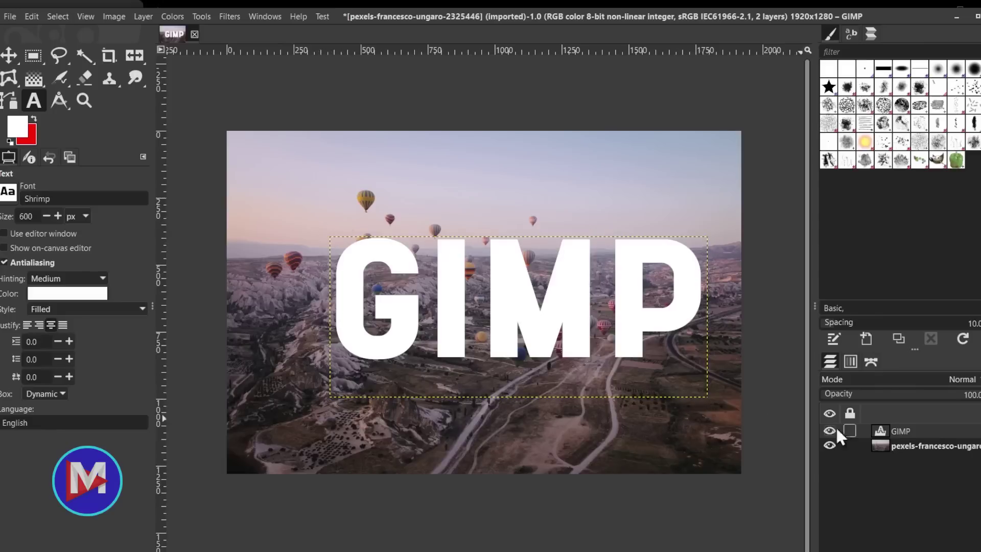
{"action": "left_click", "coordinate": [882, 445]}
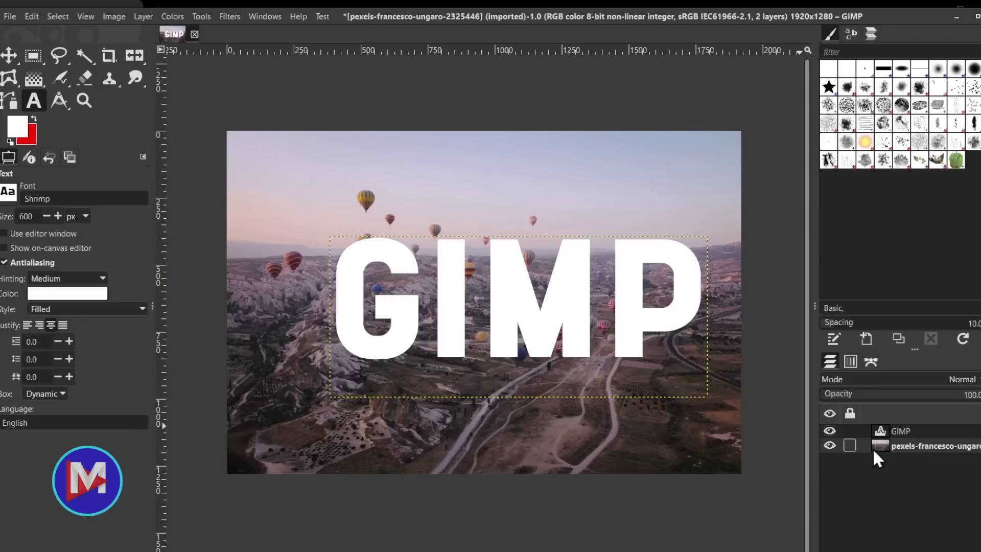
{"action": "left_click", "coordinate": [830, 431]}
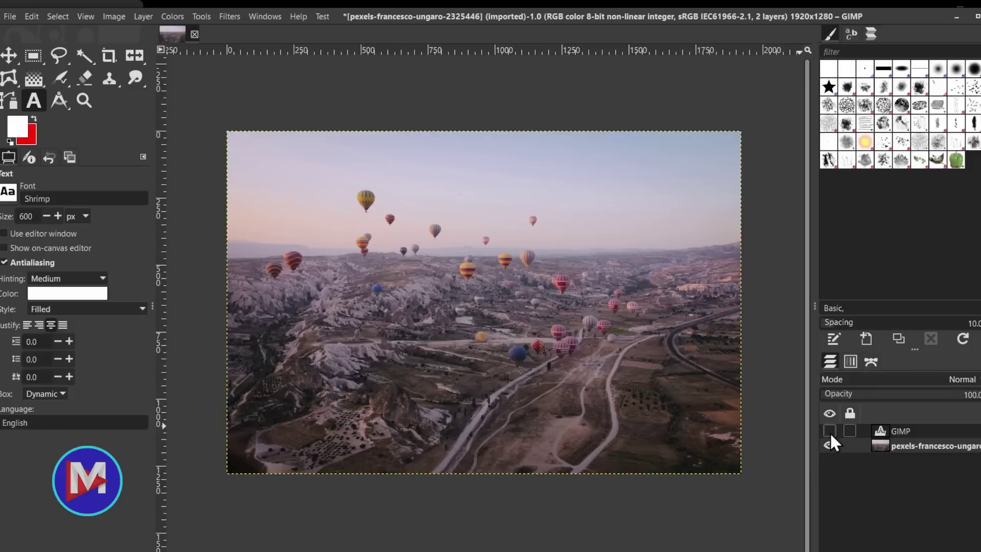
{"action": "left_click", "coordinate": [829, 431]}
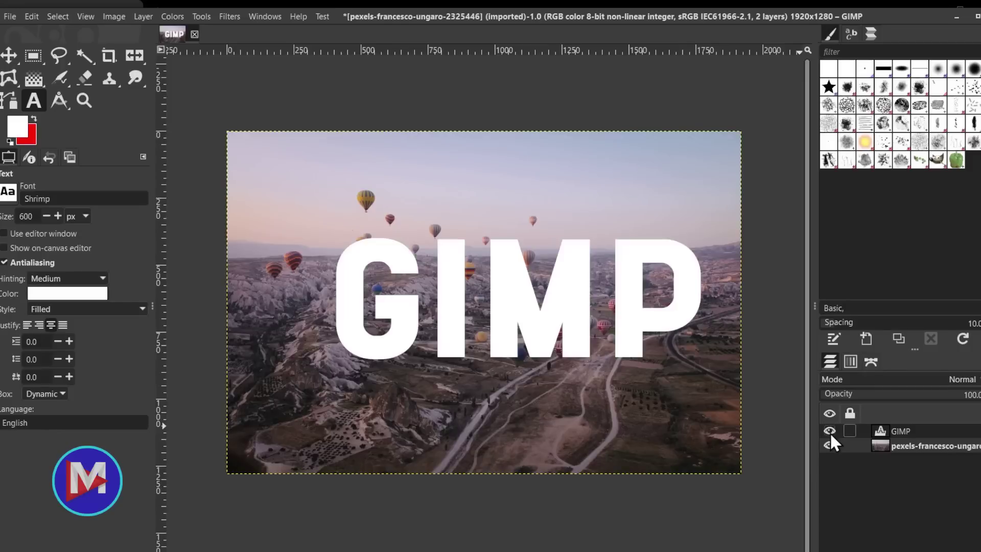
{"action": "left_click", "coordinate": [881, 429]}
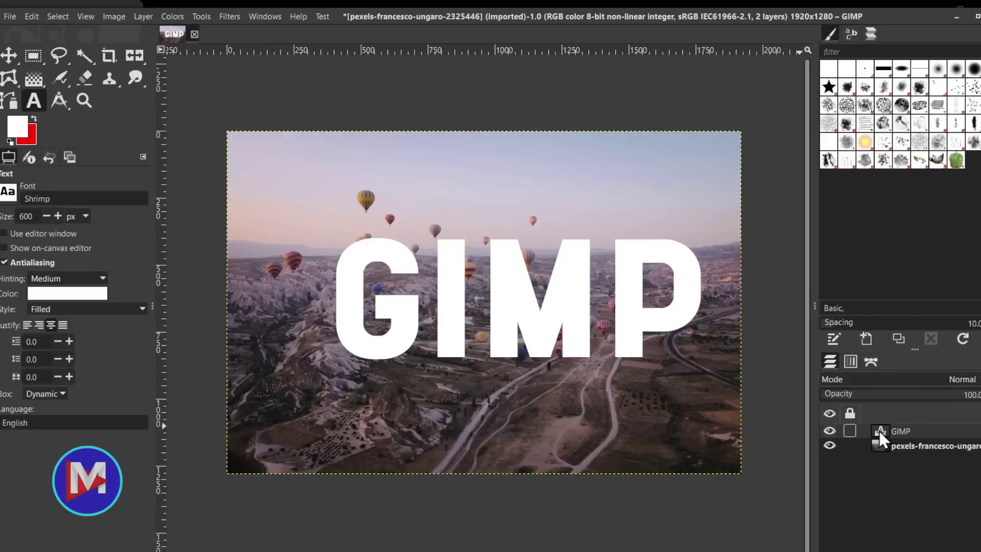
{"action": "left_click", "coordinate": [829, 430]}
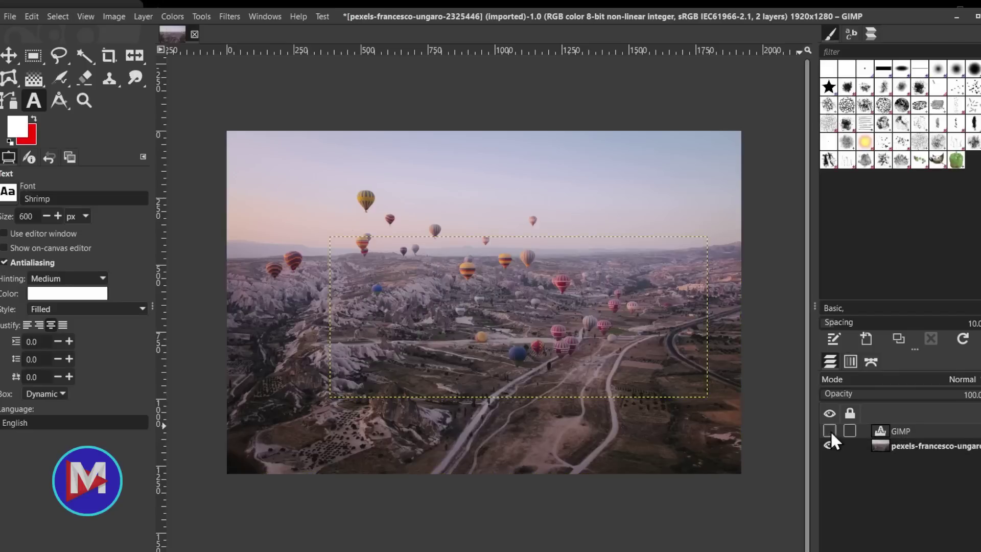
{"action": "left_click", "coordinate": [829, 430]}
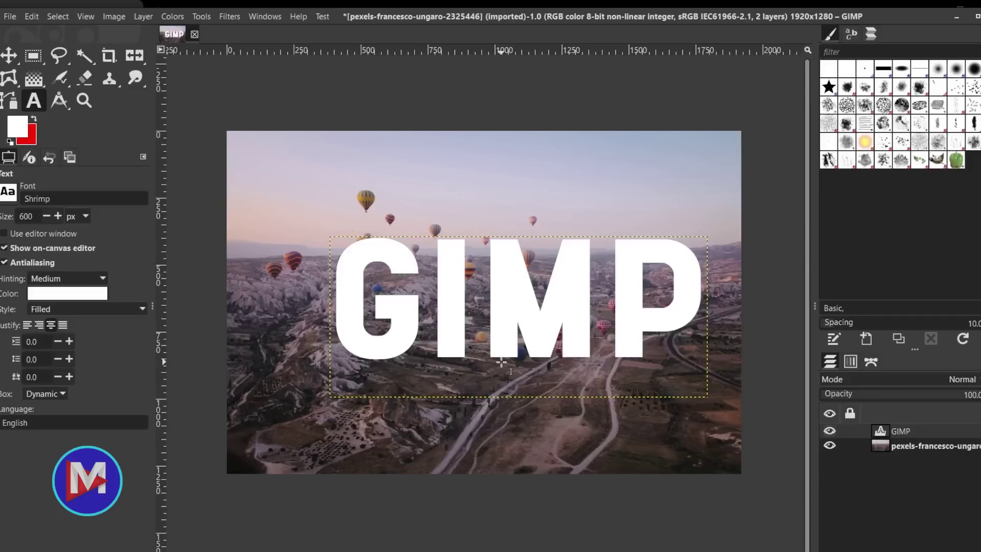
Step: Activate Align and Distribute, narrow the left dock, and set Relative to: Picked reference object
{"action": "right_click", "coordinate": [10, 57]}
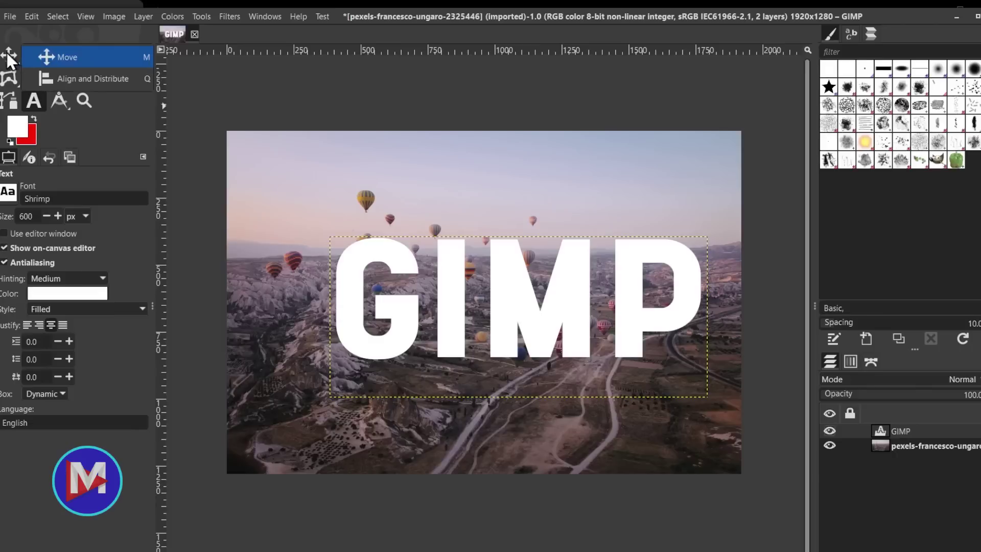
{"action": "left_click", "coordinate": [68, 85]}
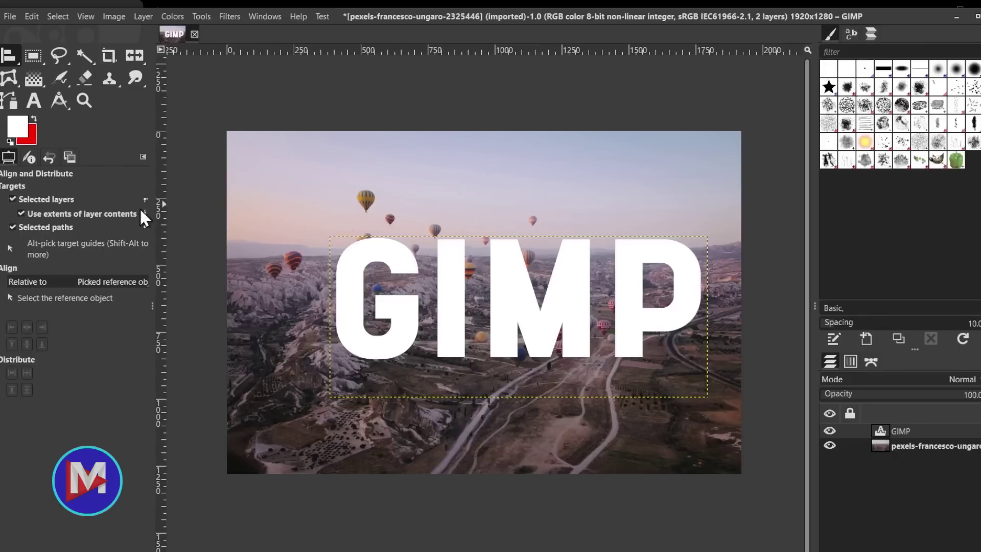
{"action": "left_click_drag", "start_coordinate": [154, 197], "coordinate": [172, 256]}
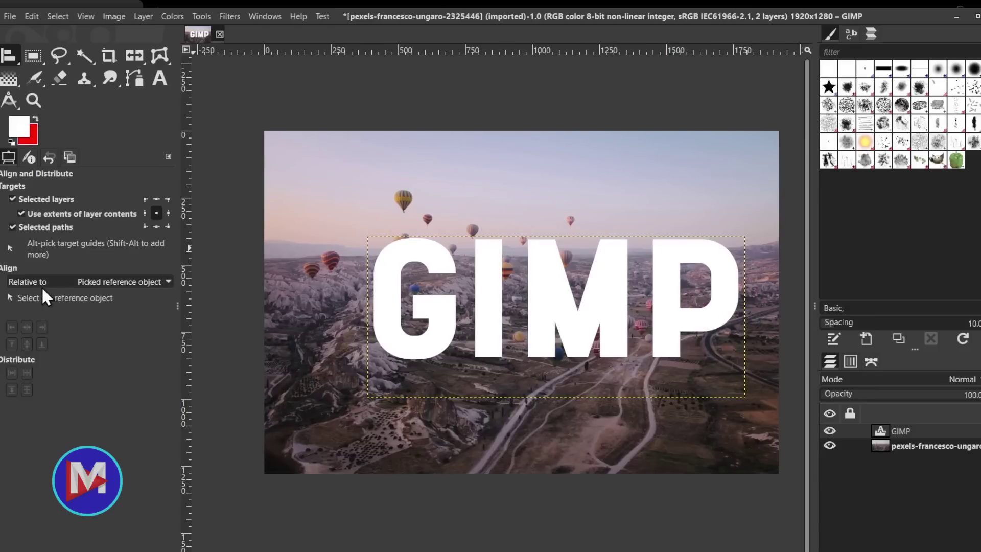
{"action": "left_click", "coordinate": [57, 280]}
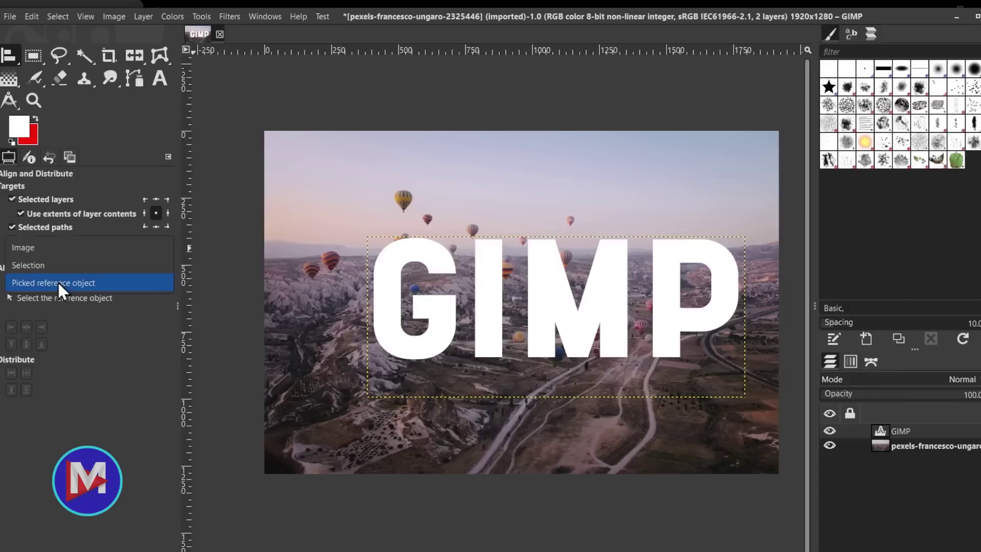
{"action": "left_click", "coordinate": [90, 283]}
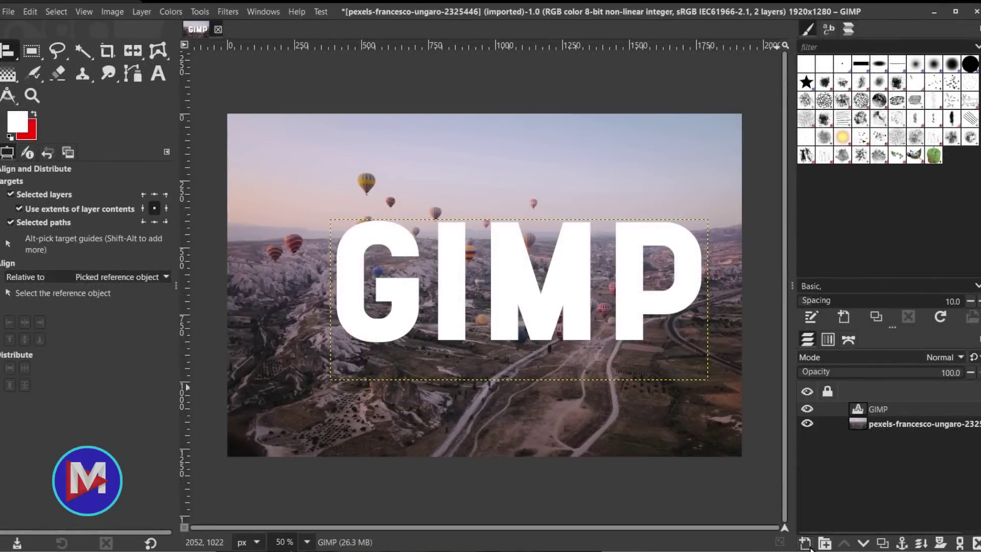
Step: Create a new layer named cIRCLE
{"action": "left_click", "coordinate": [805, 543]}
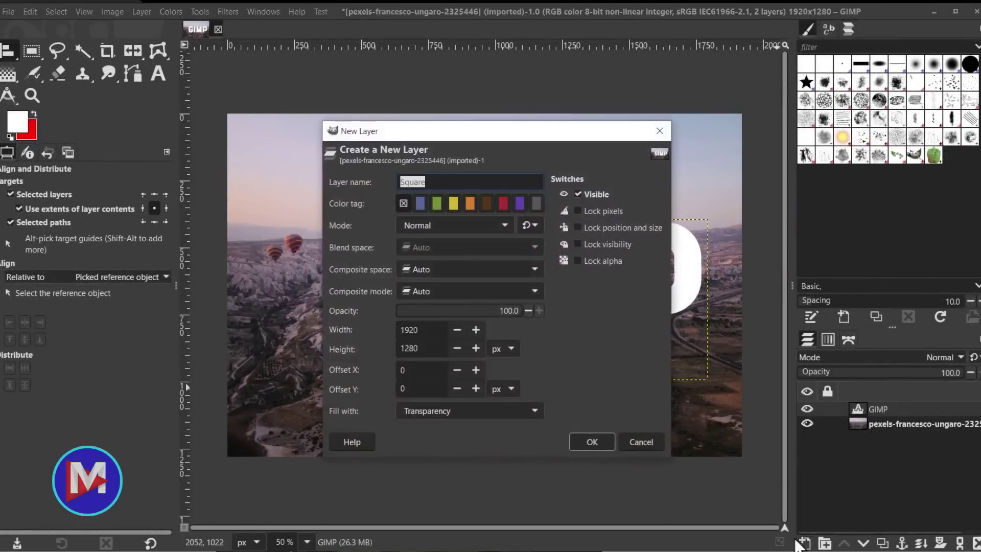
{"action": "type", "text": "cIRCLE"}
{"action": "key", "text": "Return"}
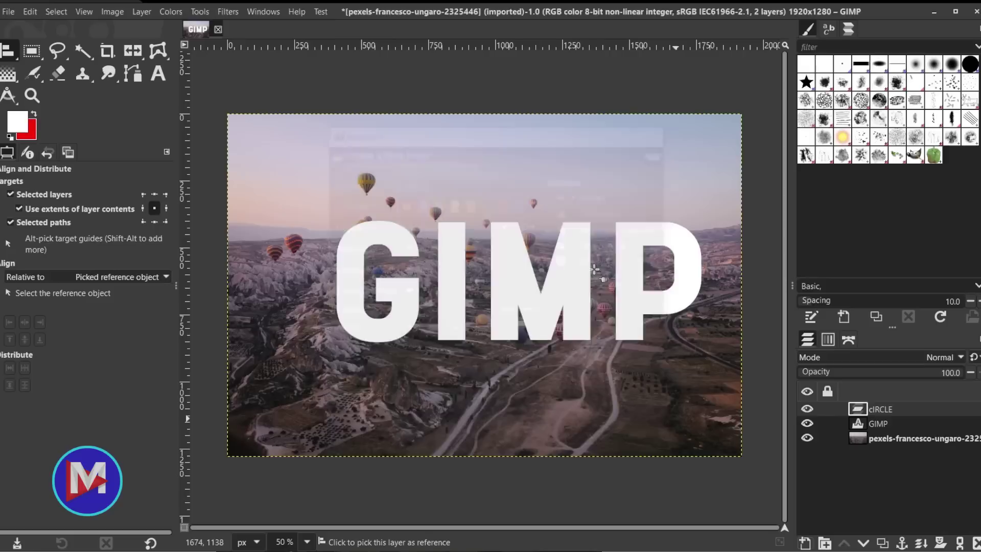
Step: Fill a 632×632 circular selection over the text with red, then deselect
{"action": "left_click_drag", "start_coordinate": [31, 51], "coordinate": [65, 69]}
{"action": "left_click_drag", "start_coordinate": [454, 214], "coordinate": [536, 308]}
{"action": "left_click_drag", "start_coordinate": [490, 234], "coordinate": [555, 263]}
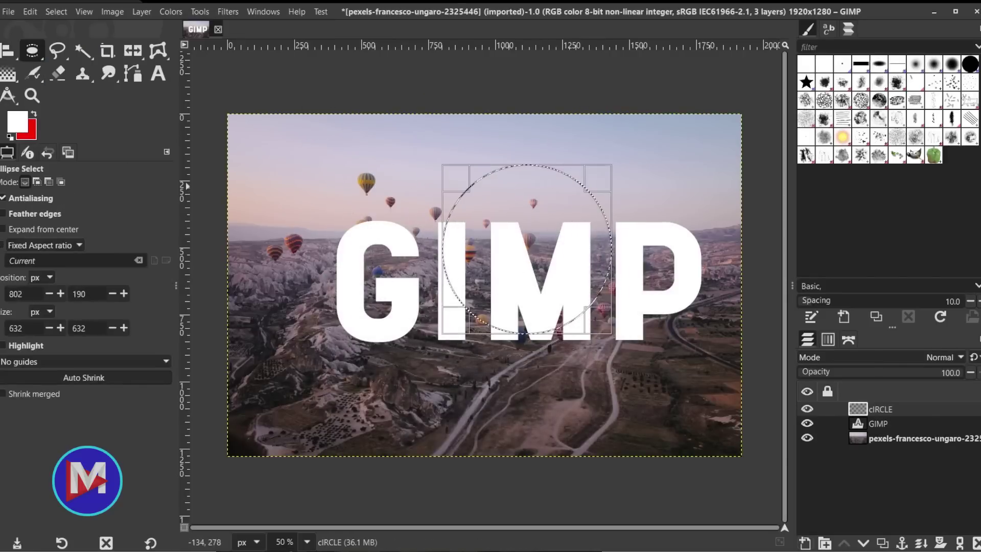
{"action": "left_click_drag", "start_coordinate": [28, 134], "coordinate": [648, 399]}
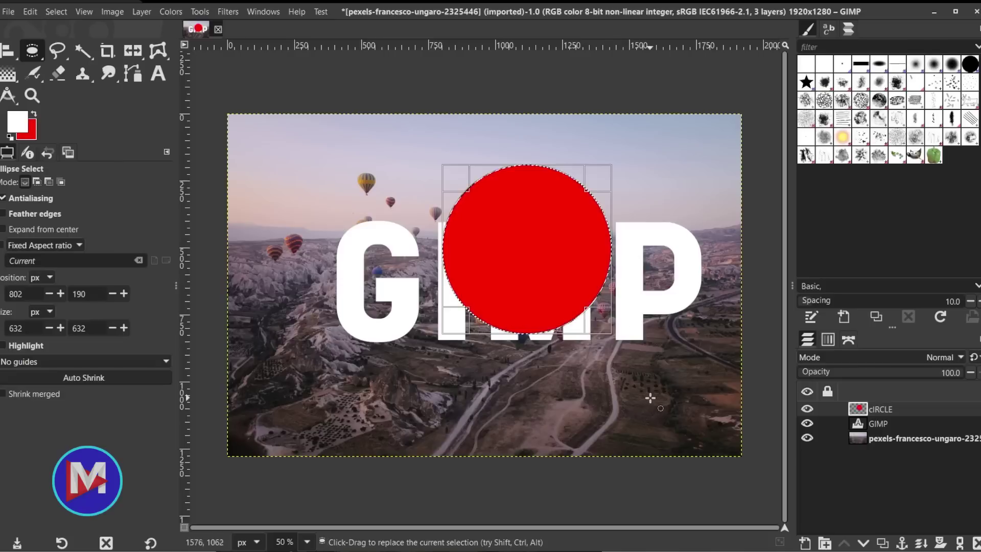
{"action": "key", "text": "ctrl+shift+a"}
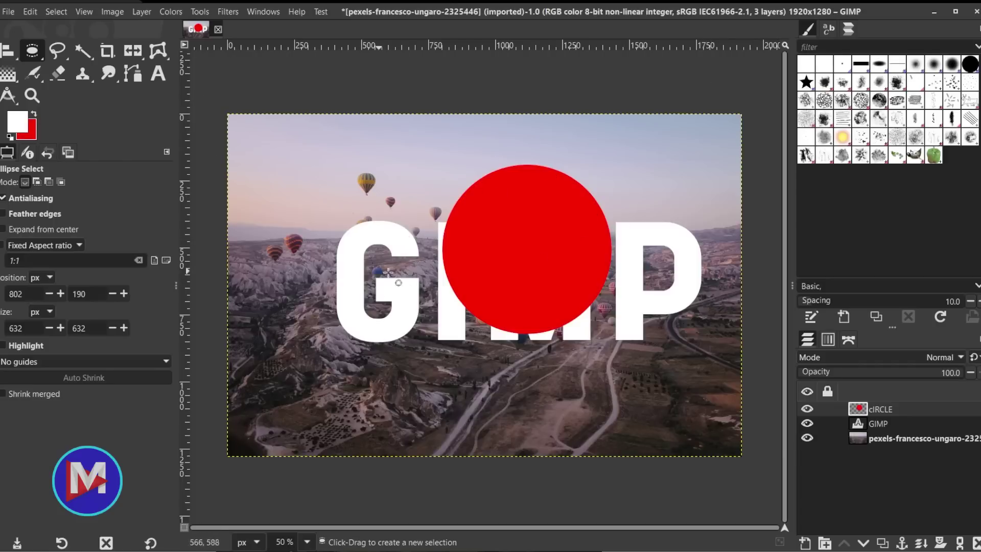
{"action": "left_click", "coordinate": [9, 56]}
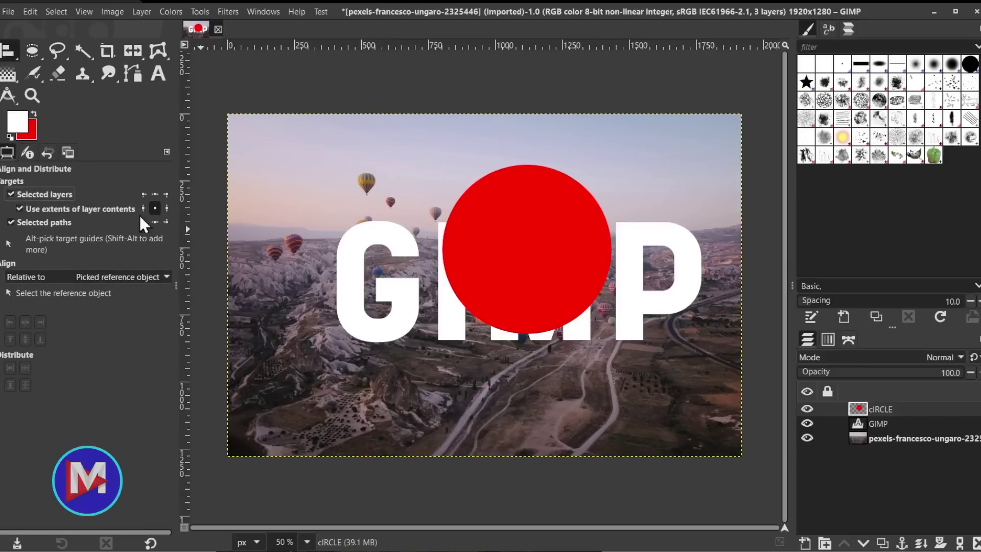
Step: Using layer-content extents, make the GIMP text the reference and centre the circle horizontally and vertically on it
{"action": "left_click", "coordinate": [44, 210]}
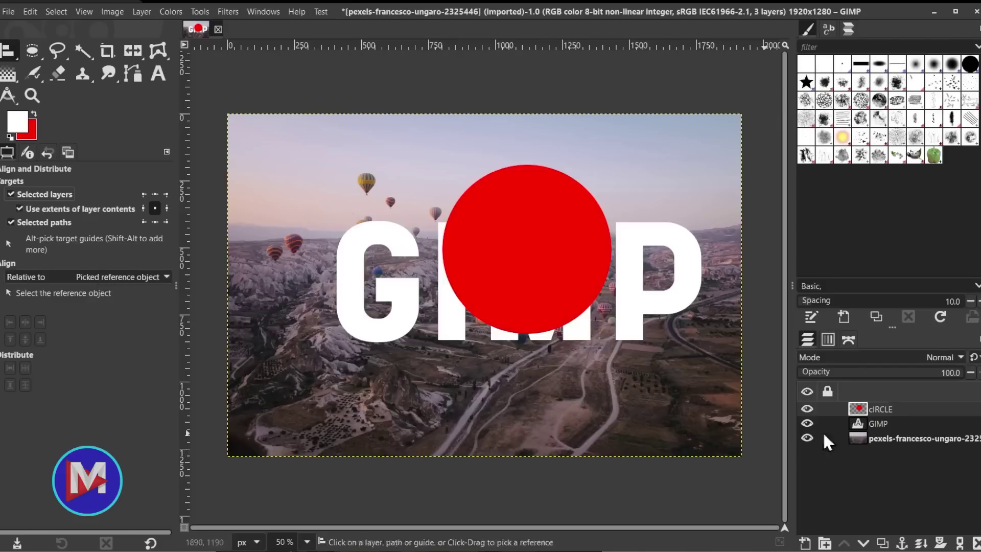
{"action": "left_click", "coordinate": [860, 424], "text": "ctrl"}
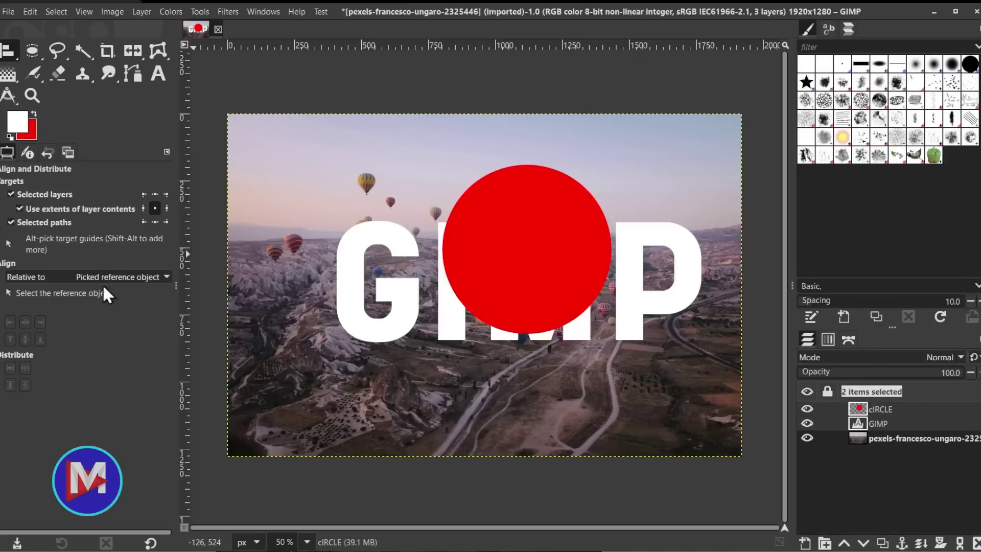
{"action": "left_click", "coordinate": [398, 238]}
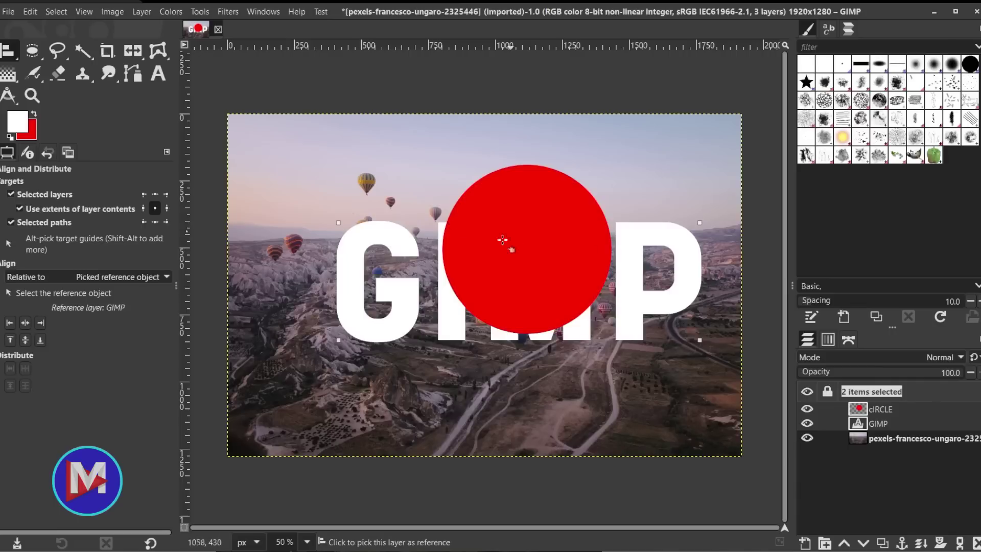
{"action": "left_click", "coordinate": [23, 322]}
{"action": "left_click", "coordinate": [26, 338]}
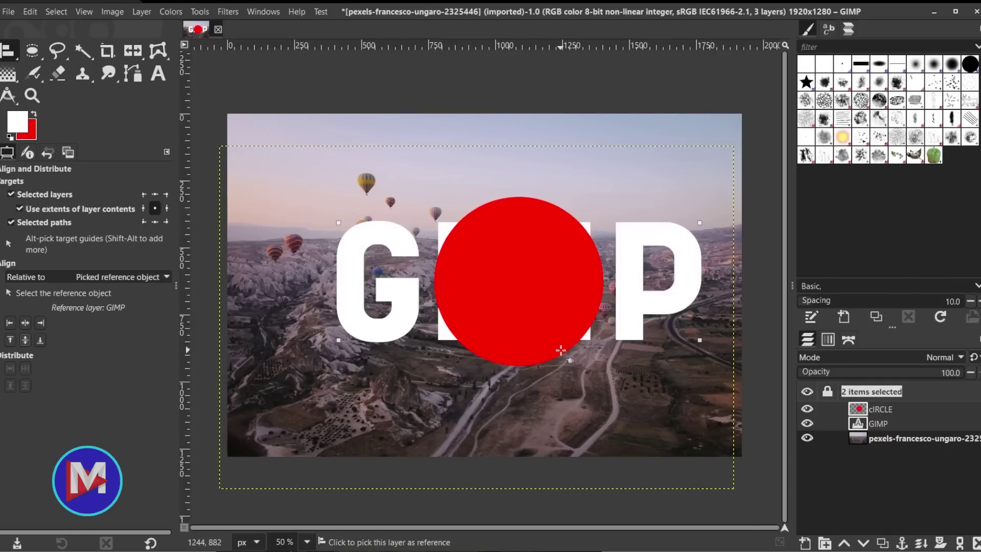
Step: Delete the cIRCLE layer and chamfer the text: strength 0.229, curvature 0.436, light direction 165
{"action": "left_click", "coordinate": [860, 411]}
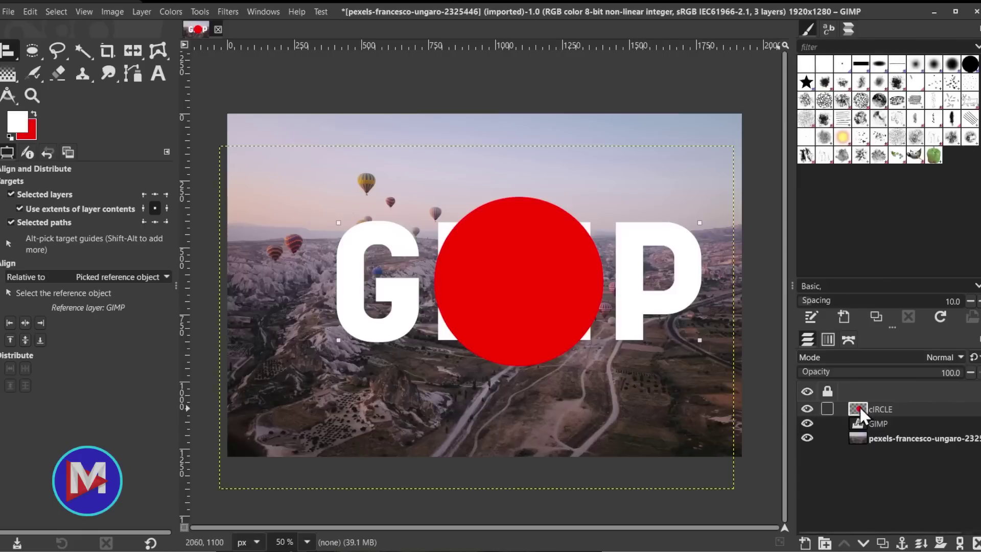
{"action": "left_click", "coordinate": [976, 543]}
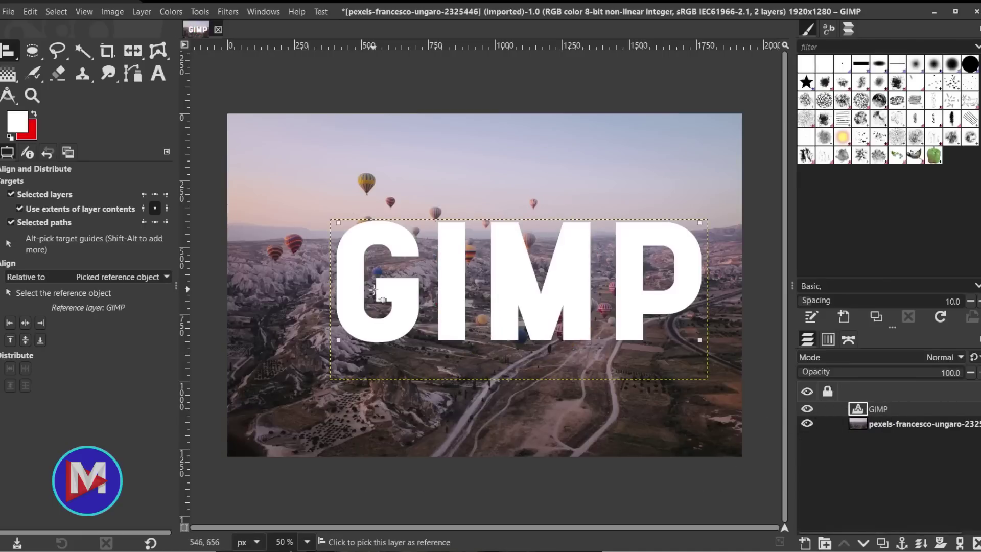
{"action": "left_click", "coordinate": [230, 14]}
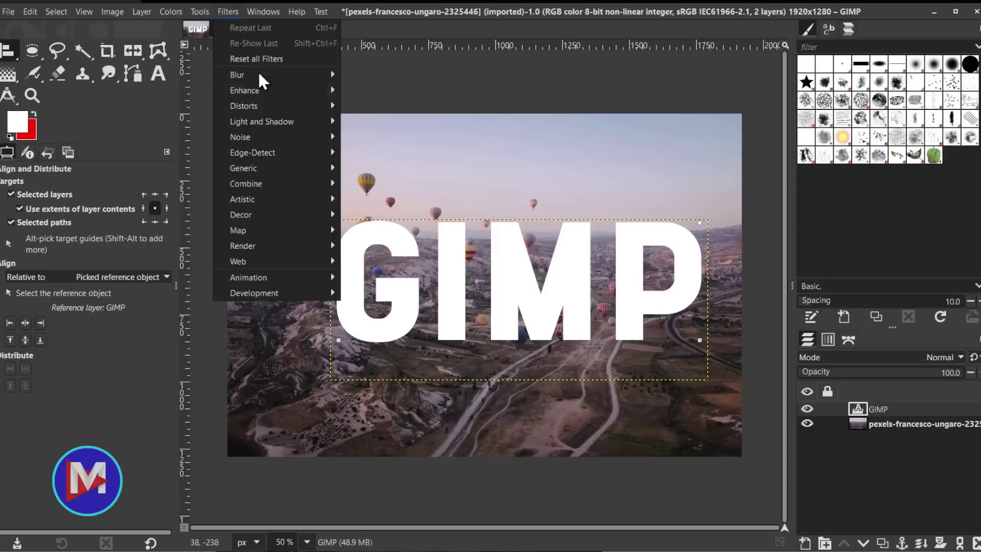
{"action": "mouse_move", "coordinate": [279, 122]}
{"action": "left_click", "coordinate": [373, 247]}
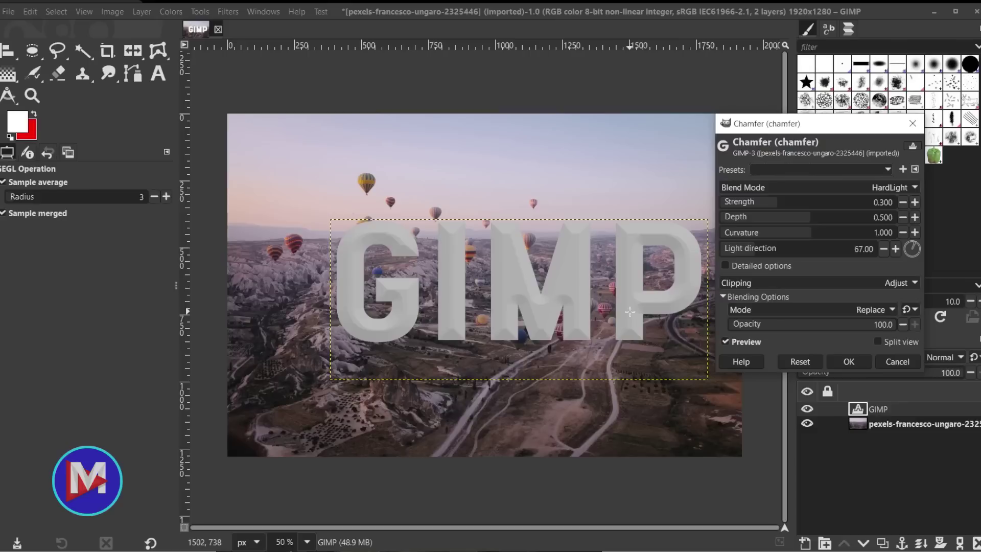
{"action": "mouse_move", "coordinate": [779, 202]}
{"action": "left_mouse_down"}
{"action": "mouse_move", "coordinate": [754, 201]}
{"action": "mouse_move", "coordinate": [762, 201]}
{"action": "left_mouse_up"}
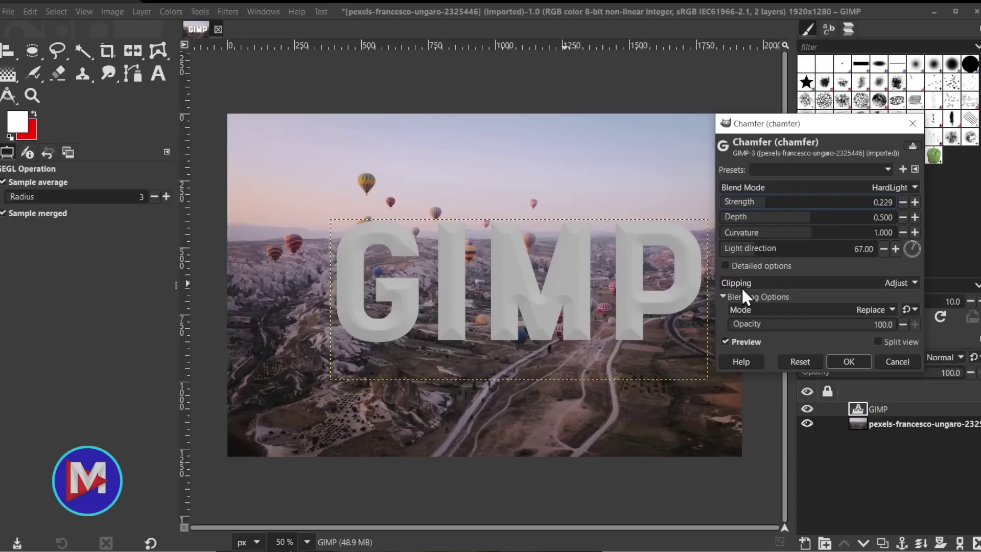
{"action": "left_click_drag", "start_coordinate": [803, 238], "coordinate": [778, 235]}
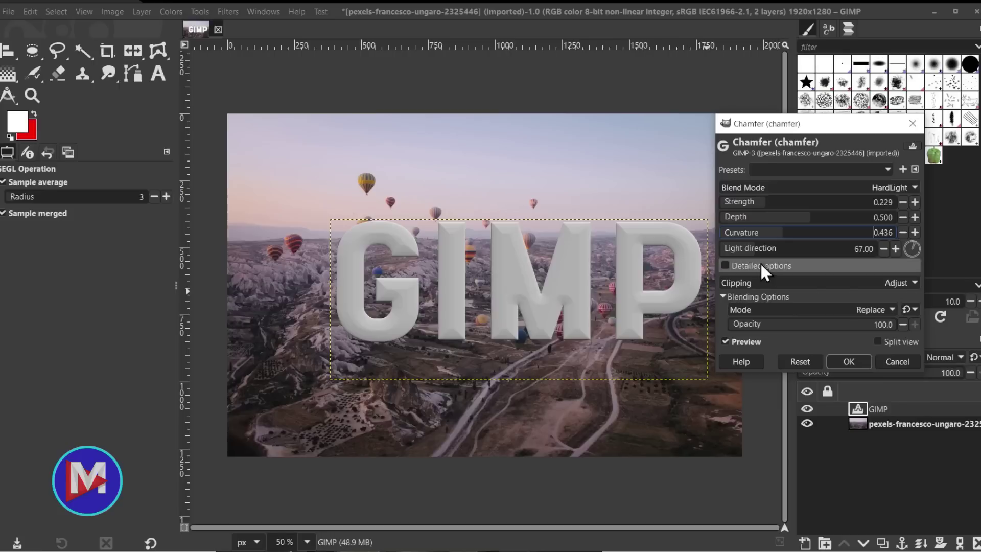
{"action": "left_click_drag", "start_coordinate": [761, 248], "coordinate": [795, 250]}
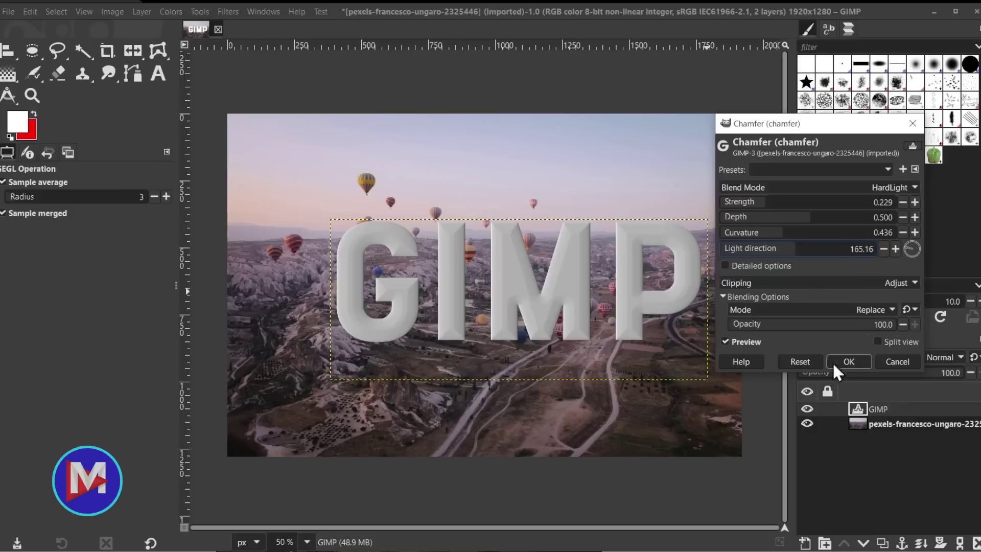
{"action": "left_click", "coordinate": [854, 361]}
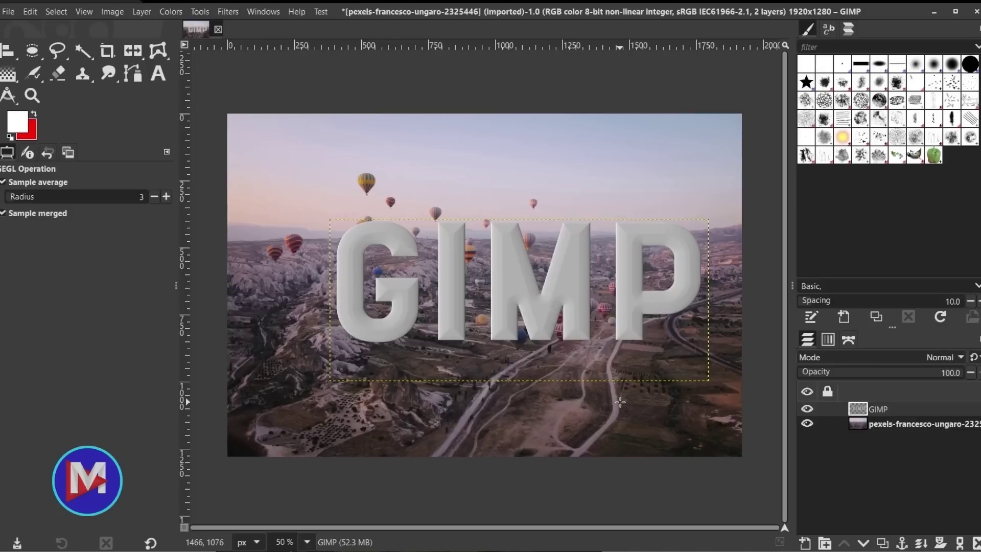
Step: Tilt the chamfered text in perspective with Unified Transform and copy the Transform Matrix values
{"action": "key", "text": "m"}
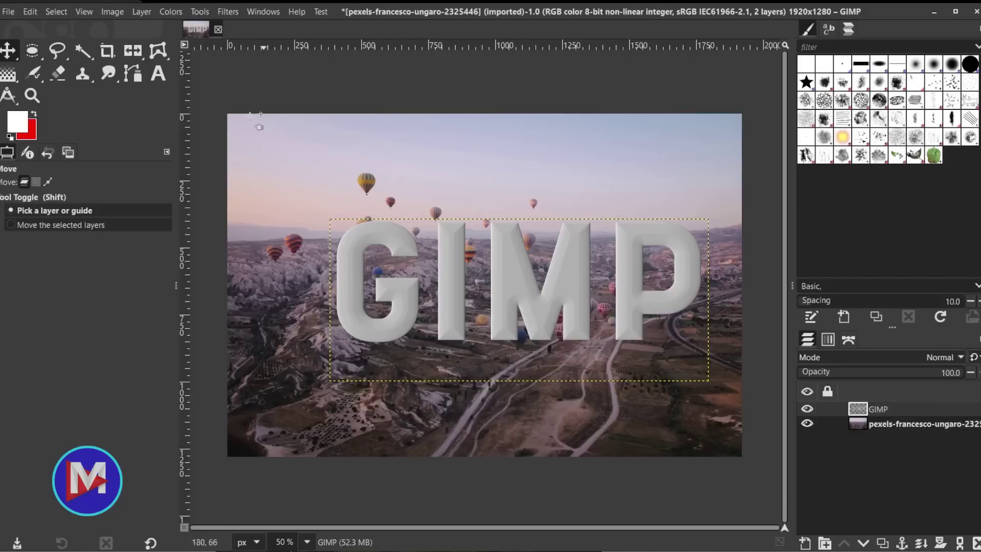
{"action": "left_click", "coordinate": [134, 51]}
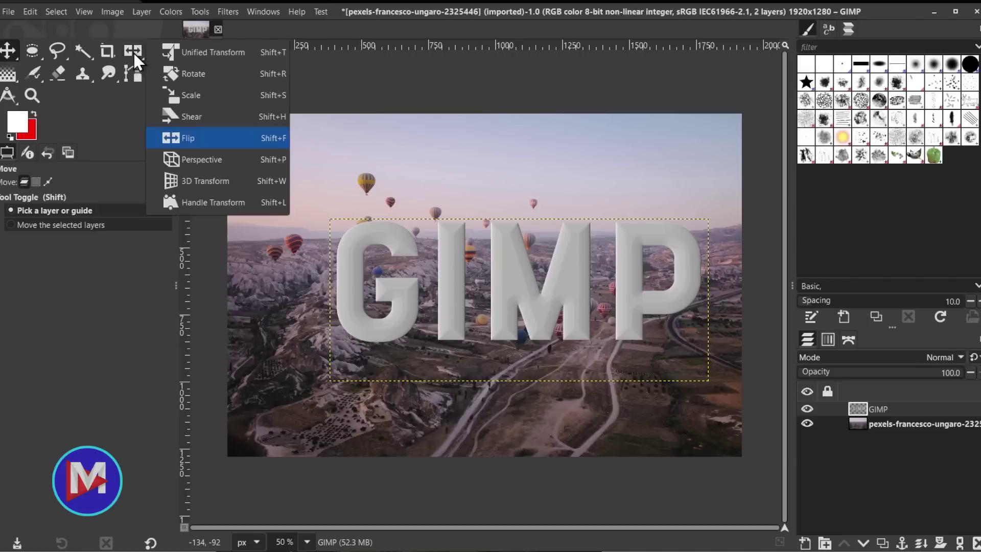
{"action": "left_click", "coordinate": [241, 53]}
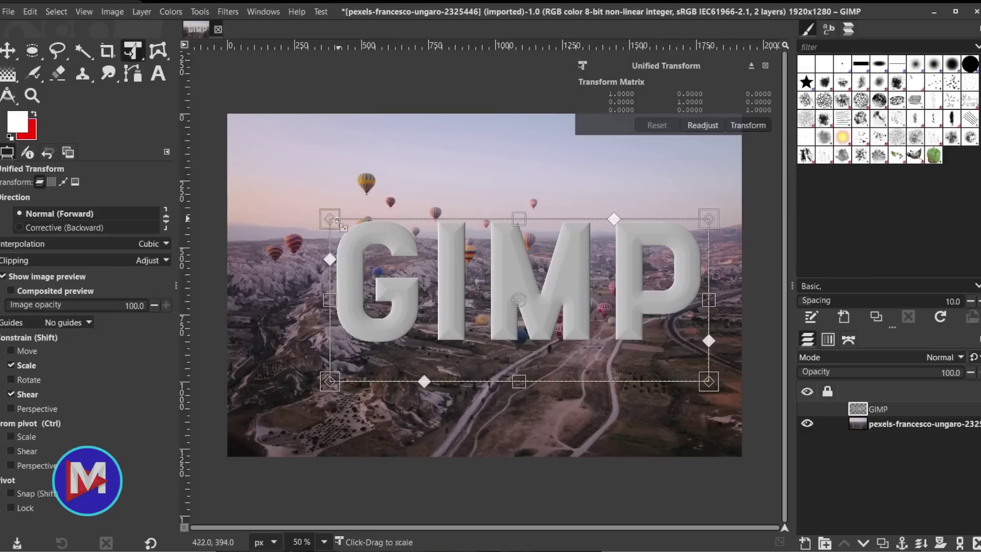
{"action": "left_click_drag", "start_coordinate": [339, 221], "coordinate": [390, 158]}
{"action": "left_click_drag", "start_coordinate": [329, 381], "coordinate": [304, 392]}
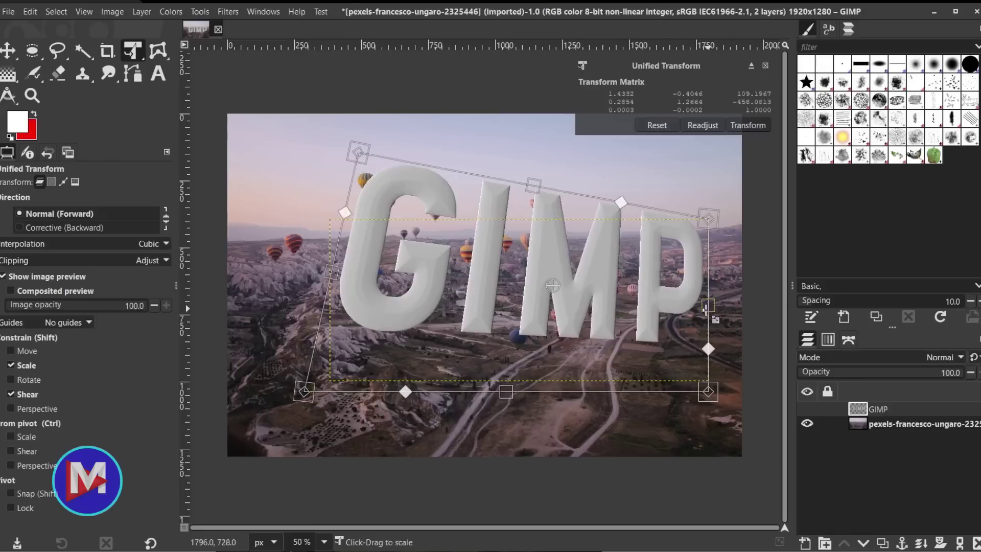
{"action": "left_click_drag", "start_coordinate": [708, 337], "coordinate": [729, 342]}
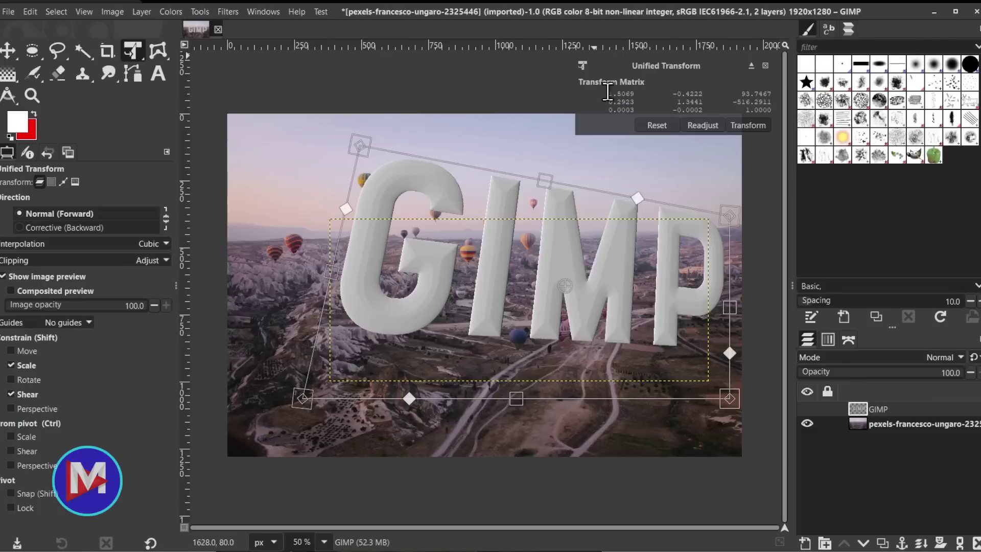
{"action": "left_click_drag", "start_coordinate": [610, 92], "coordinate": [764, 108]}
{"action": "key", "text": "ctrl+c"}
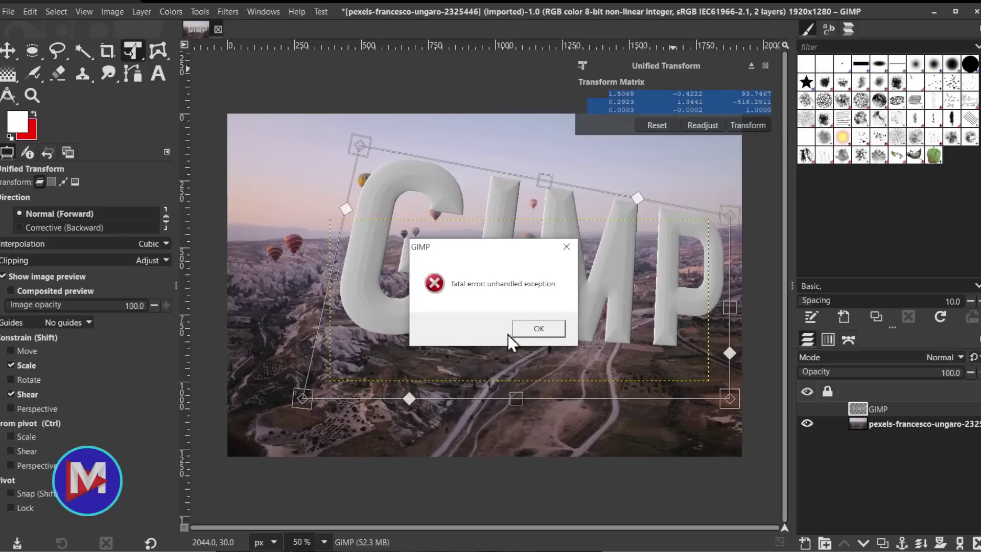
Step: Dismiss the fatal error and relaunch GIMP 2.99 from Windows search
{"action": "left_click", "coordinate": [548, 327]}
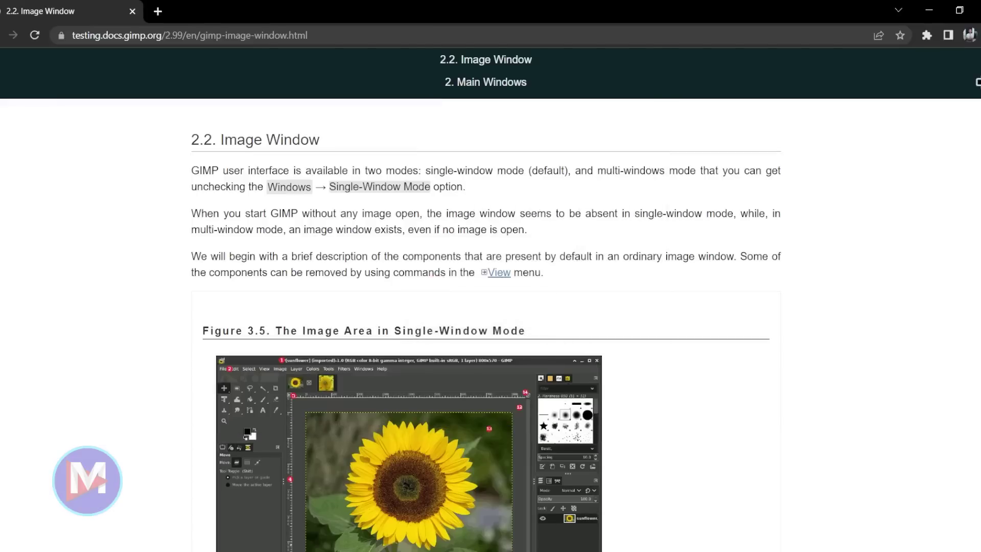
{"action": "left_click", "coordinate": [90, 549]}
{"action": "type", "text": "gimp"}
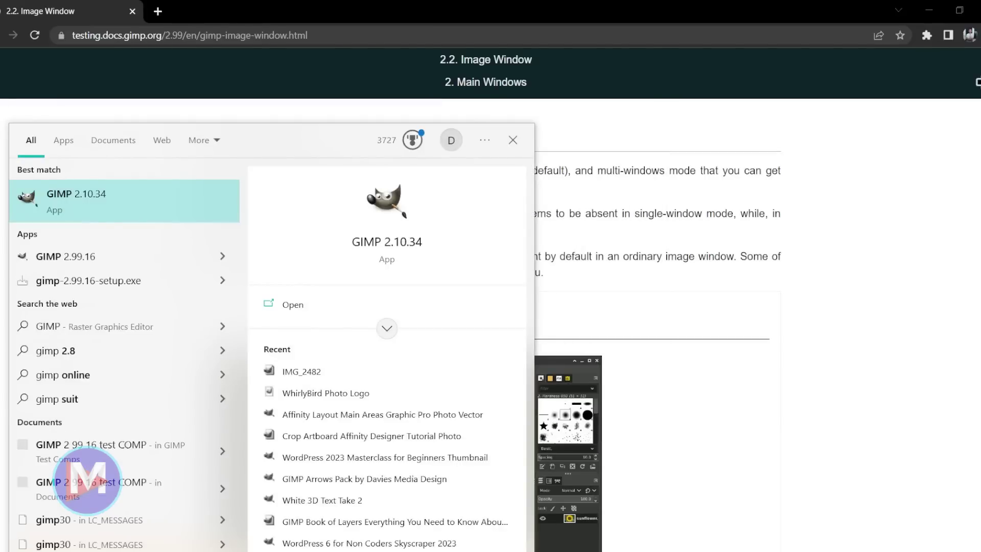
{"action": "left_click", "coordinate": [114, 267]}
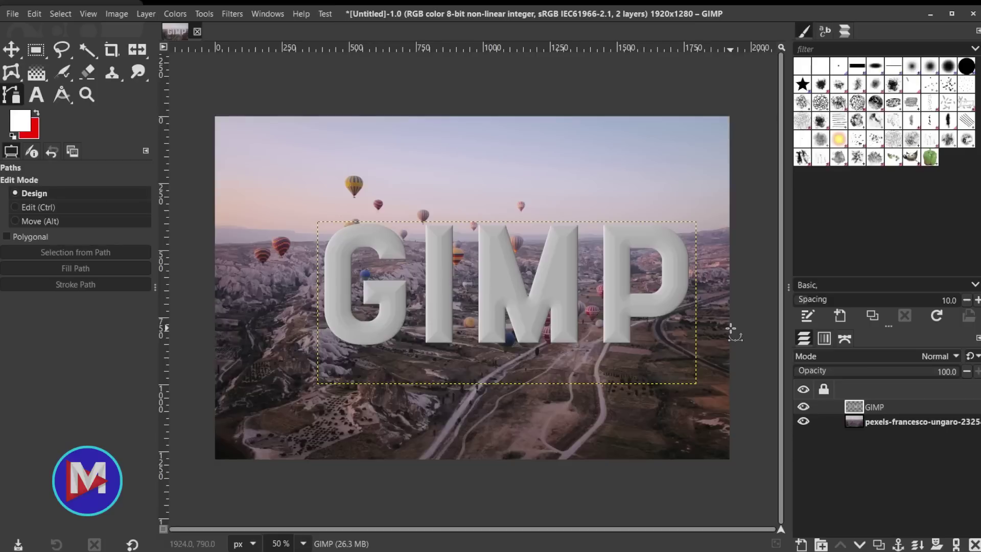
{"action": "left_click", "coordinate": [802, 544]}
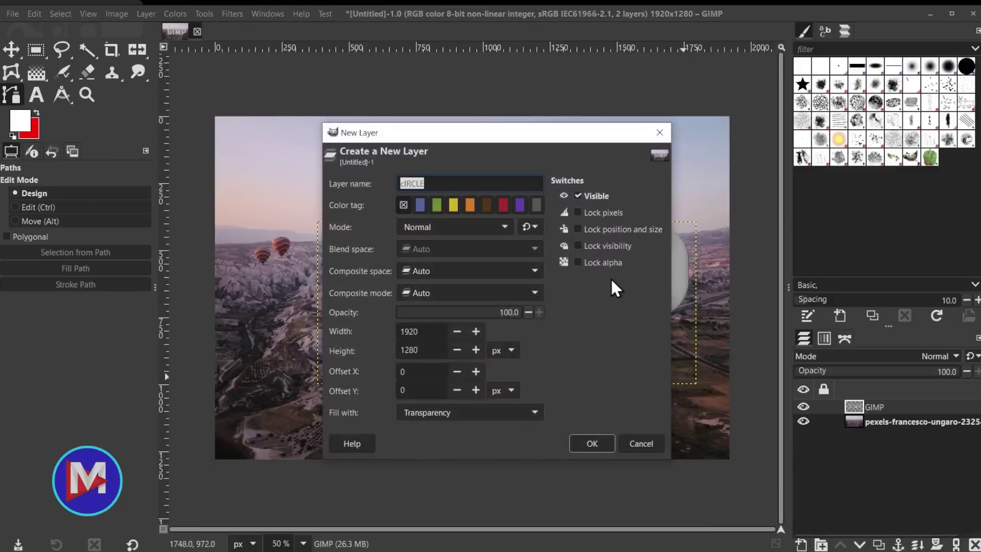
{"action": "left_click", "coordinate": [422, 416]}
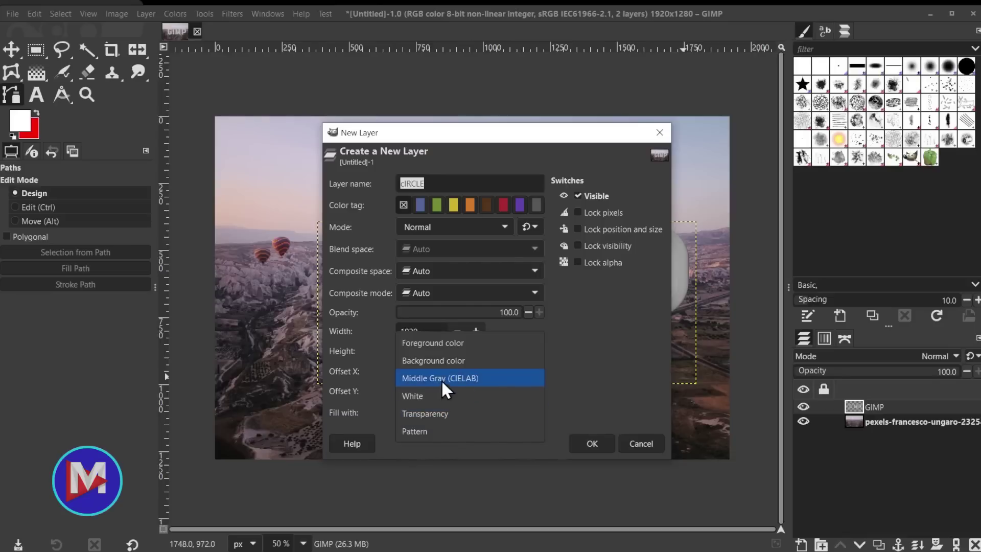
{"action": "left_click", "coordinate": [469, 388]}
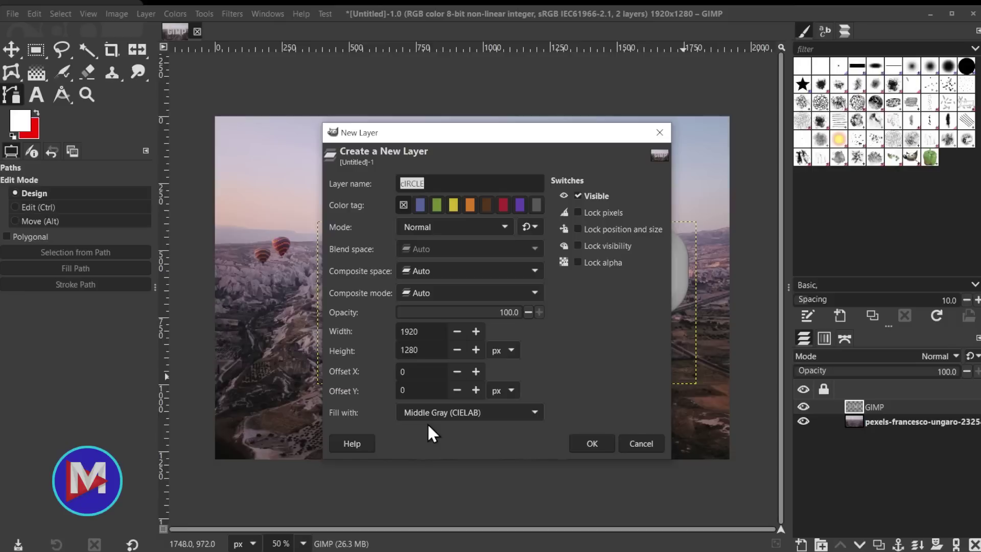
{"action": "left_click", "coordinate": [590, 445]}
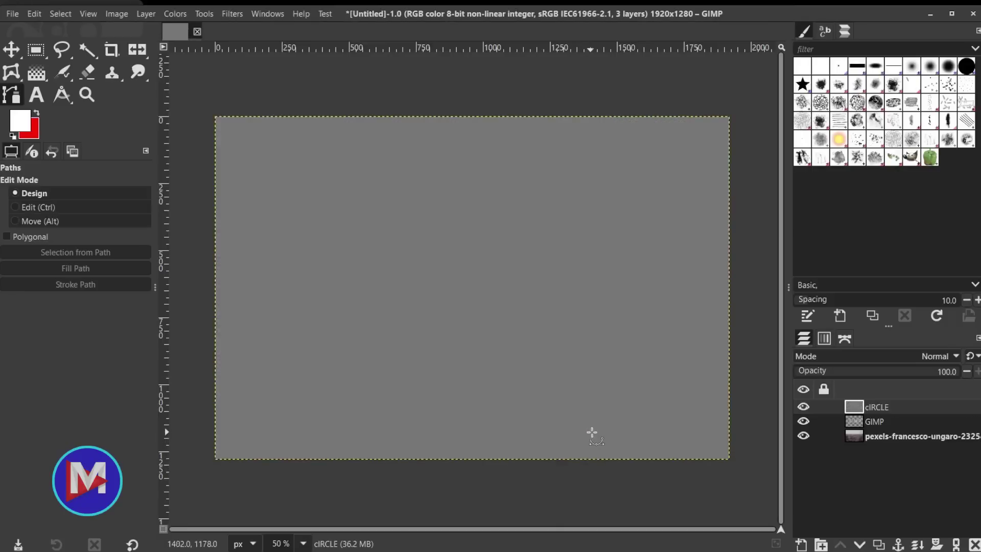
{"action": "left_click", "coordinate": [974, 544]}
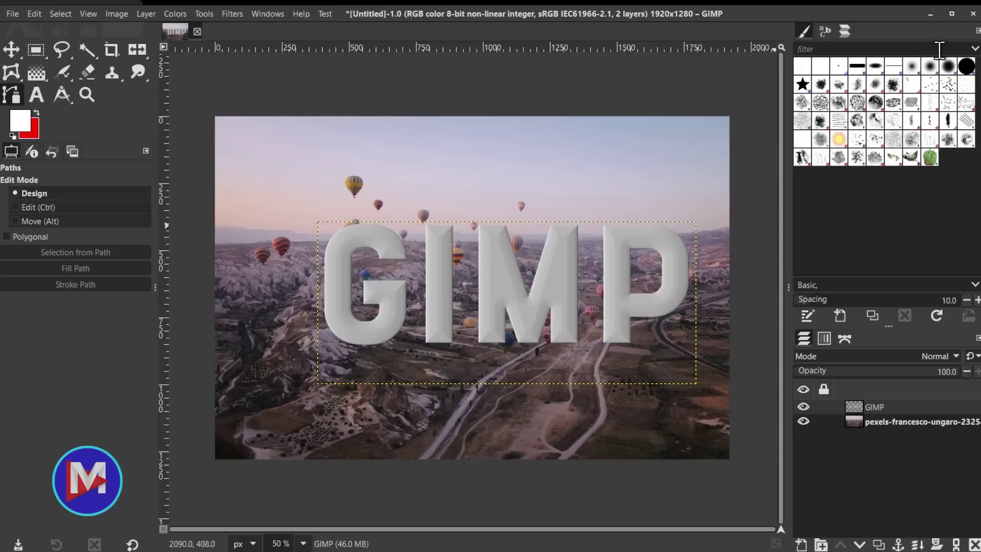
Step: Minimize GIMP to reveal the 'How to write a GEGL filter' page in the browser
{"action": "left_click", "coordinate": [929, 14]}
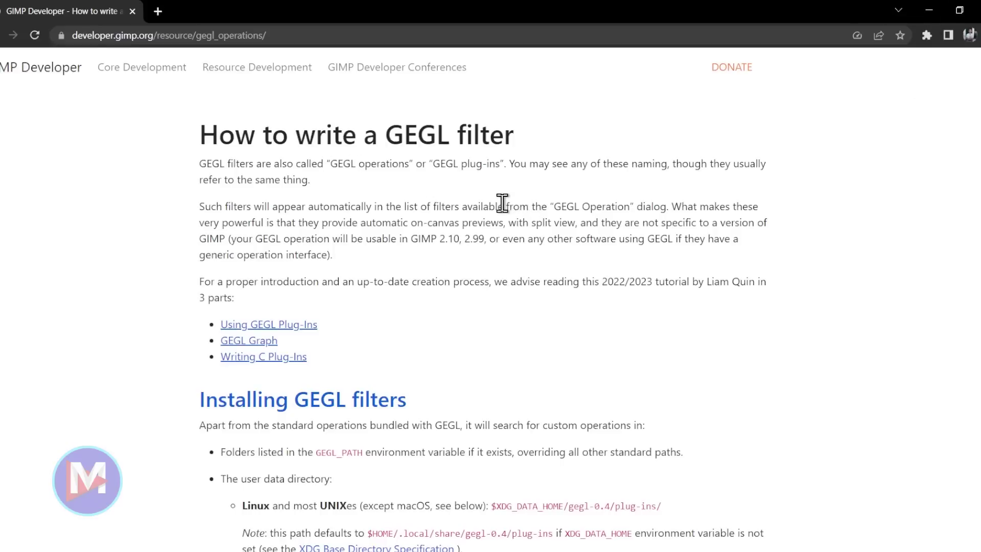
Step: Scroll down the 'How to write a GEGL filter' page in Chrome and back up
{"action": "scroll", "coordinate": [502, 203], "scroll_direction": "down", "scroll_amount": 4}
{"action": "scroll", "coordinate": [573, 261], "scroll_direction": "up", "scroll_amount": 4}
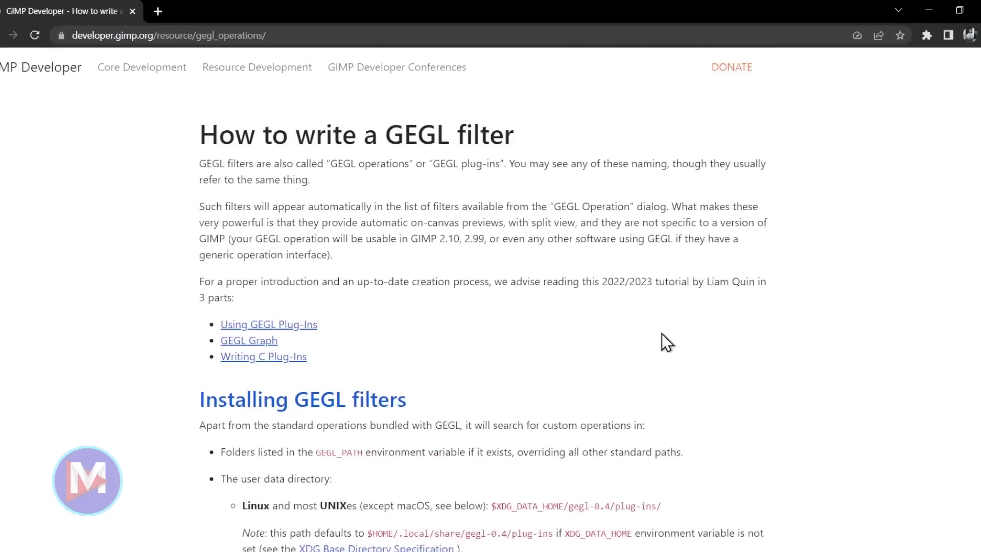